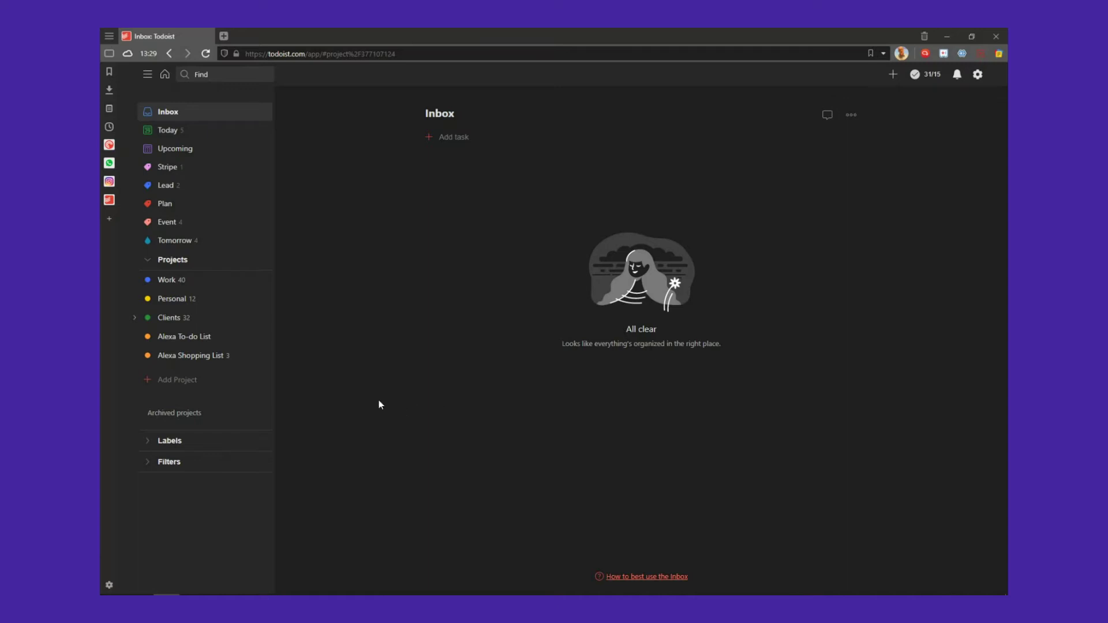
# Create a new project named 'Content Calendar' using the Board layout
pyautogui.click(179, 384)
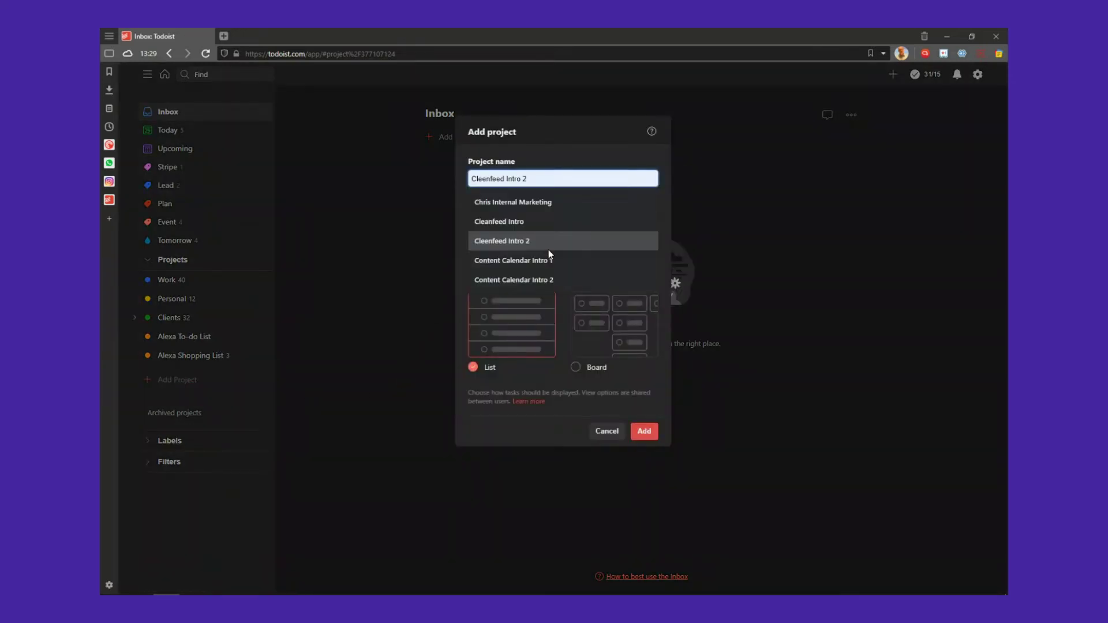
pyautogui.write('Content Calendar')
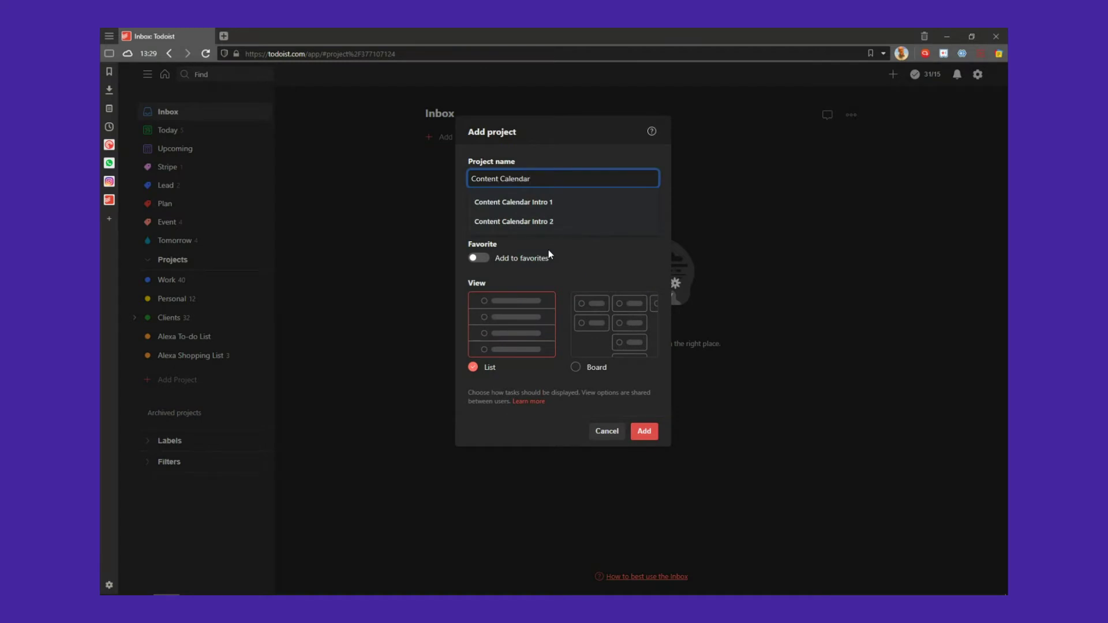
pyautogui.click(587, 247)
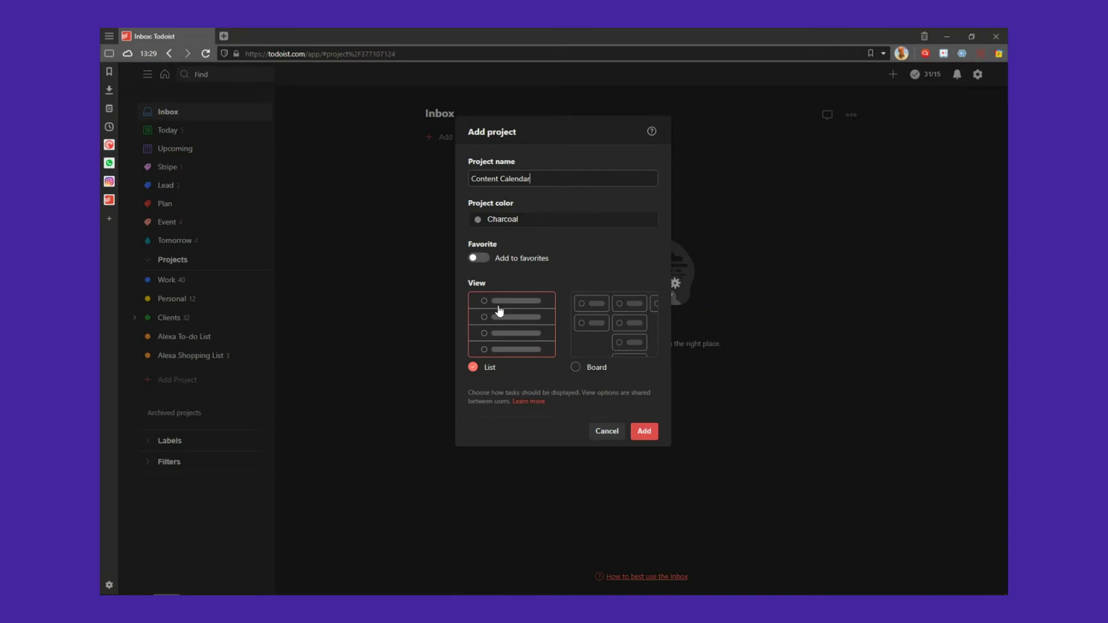
pyautogui.click(576, 367)
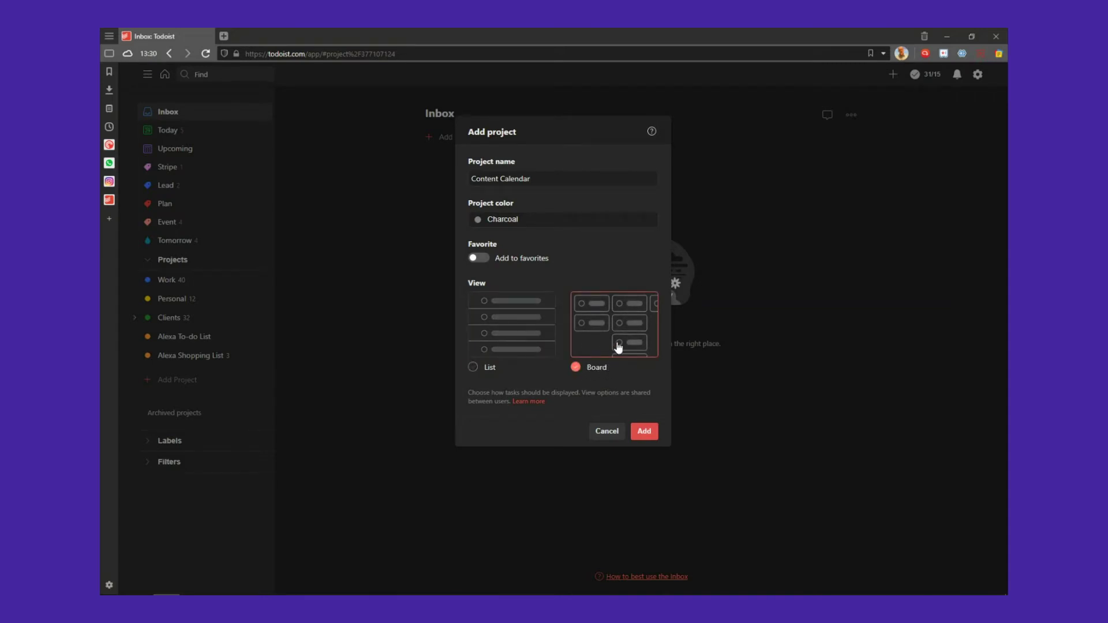
pyautogui.click(644, 431)
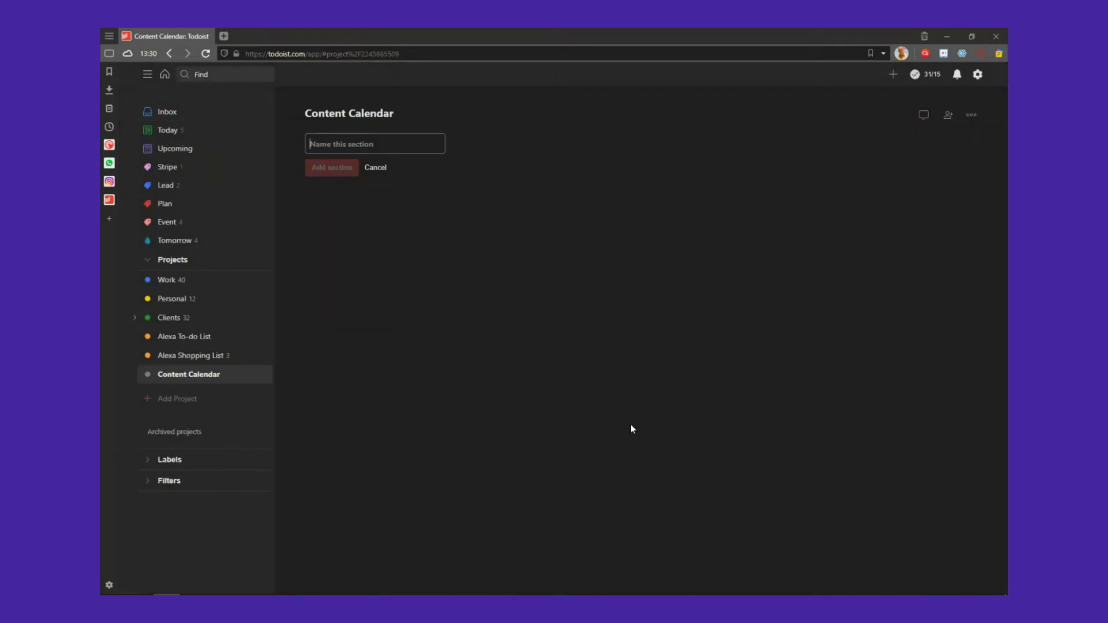
# Name the board's first section 'Content Bucket'
pyautogui.write('Content ')
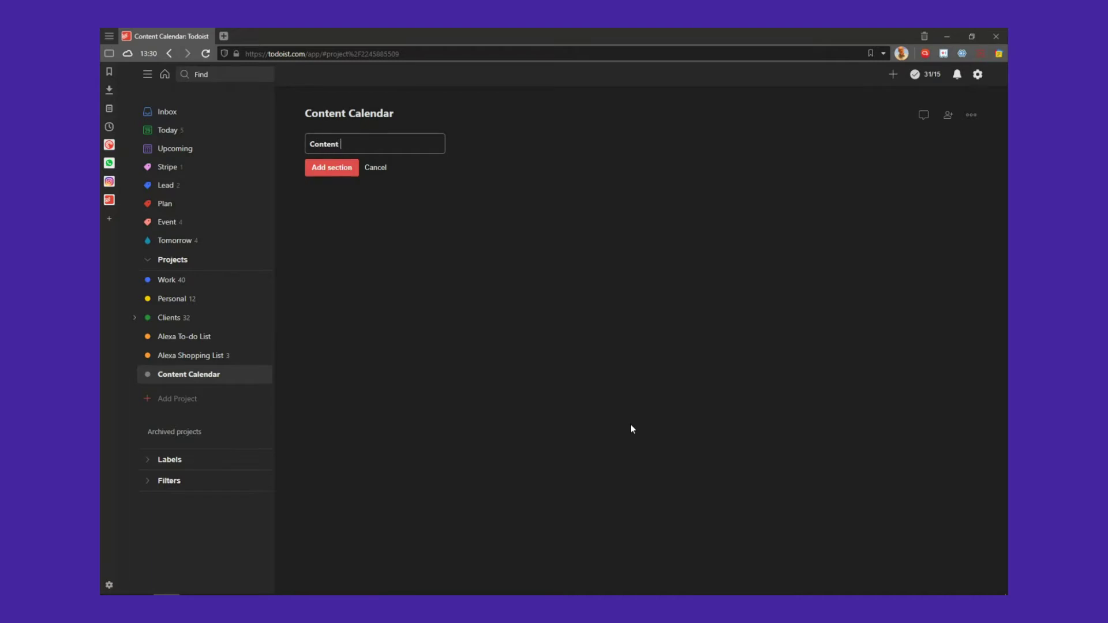
pyautogui.write('Bucket')
pyautogui.press('Return')
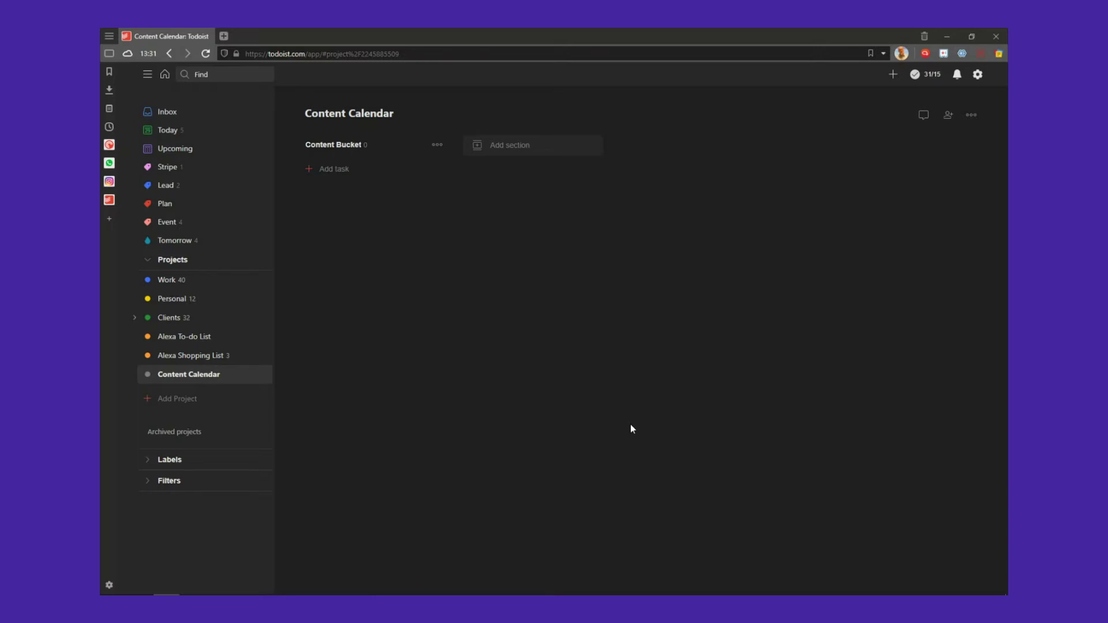
# Add 'Create' and 'Edit' sections after Content Bucket
pyautogui.click(522, 143)
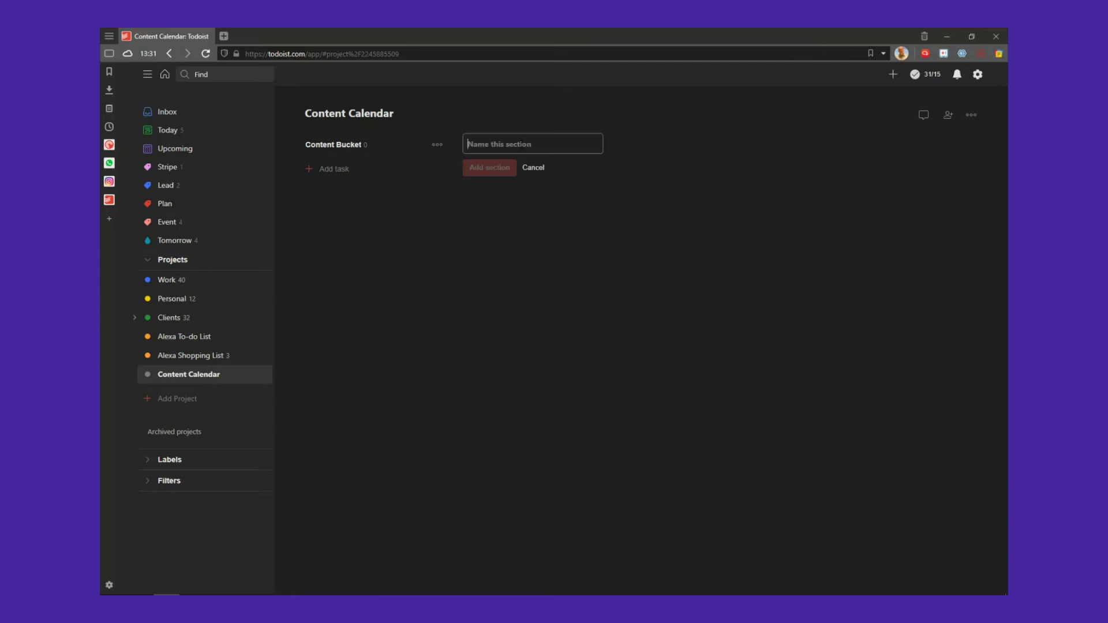
pyautogui.write('Create')
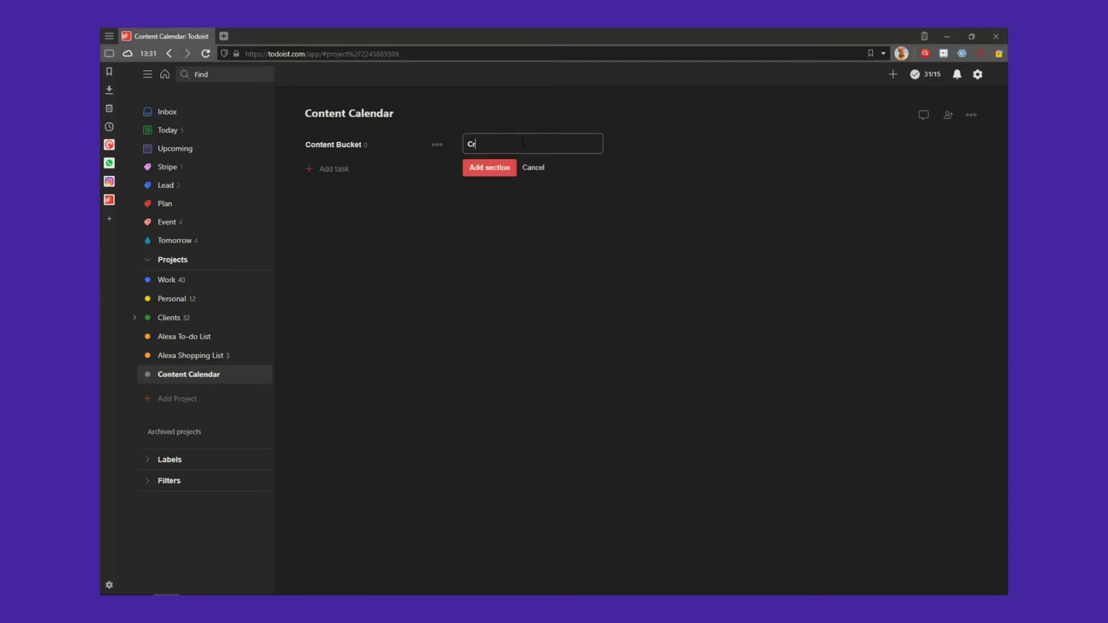
pyautogui.click(488, 168)
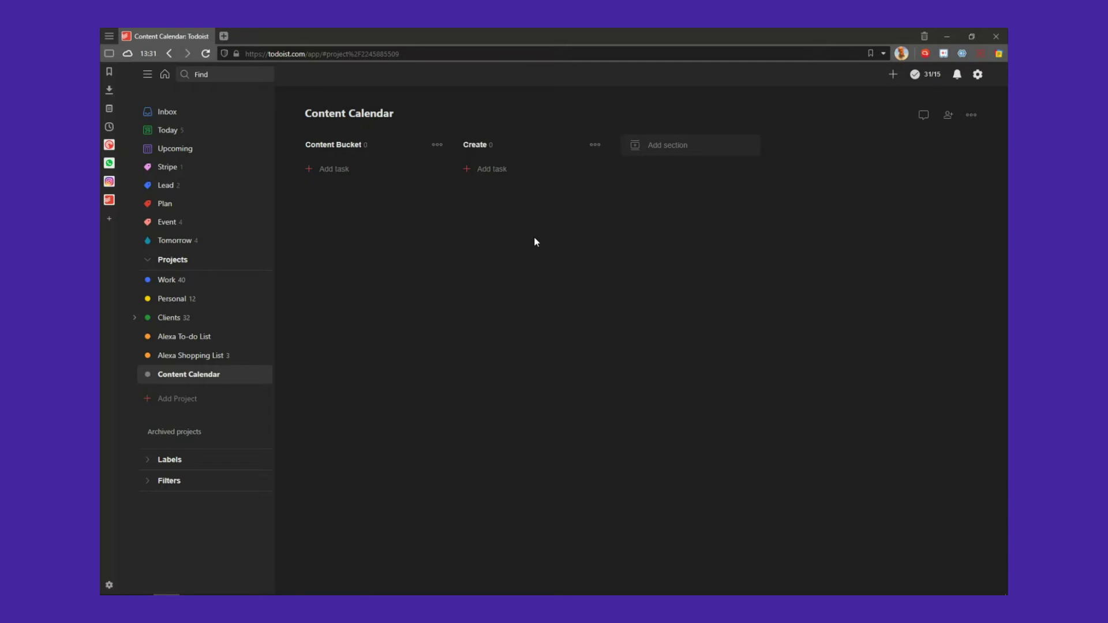
pyautogui.click(667, 145)
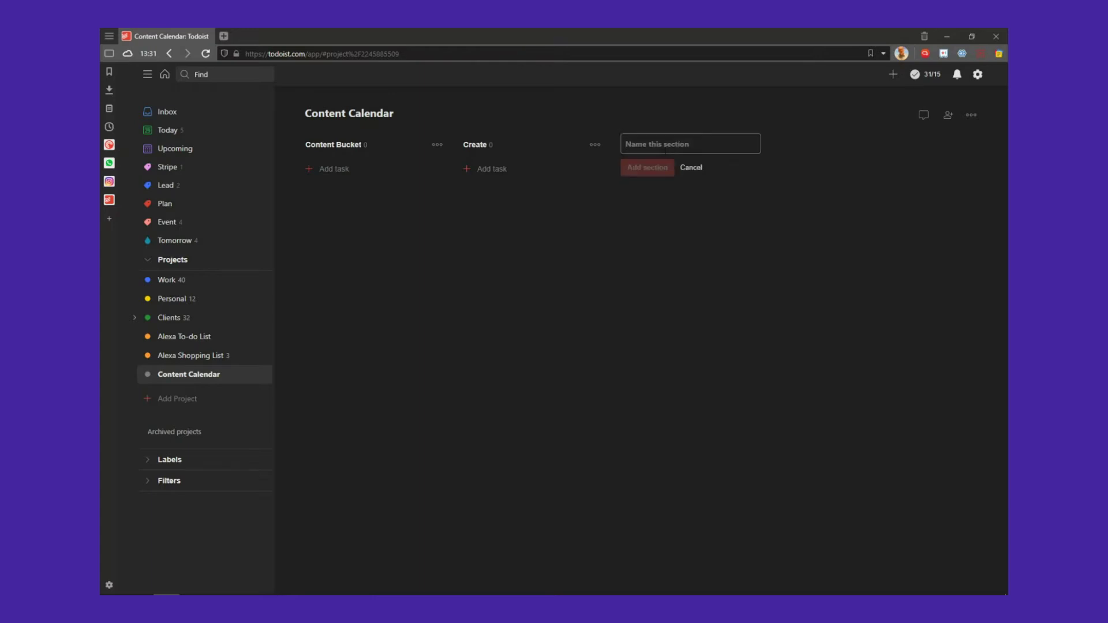
pyautogui.write('EDit')
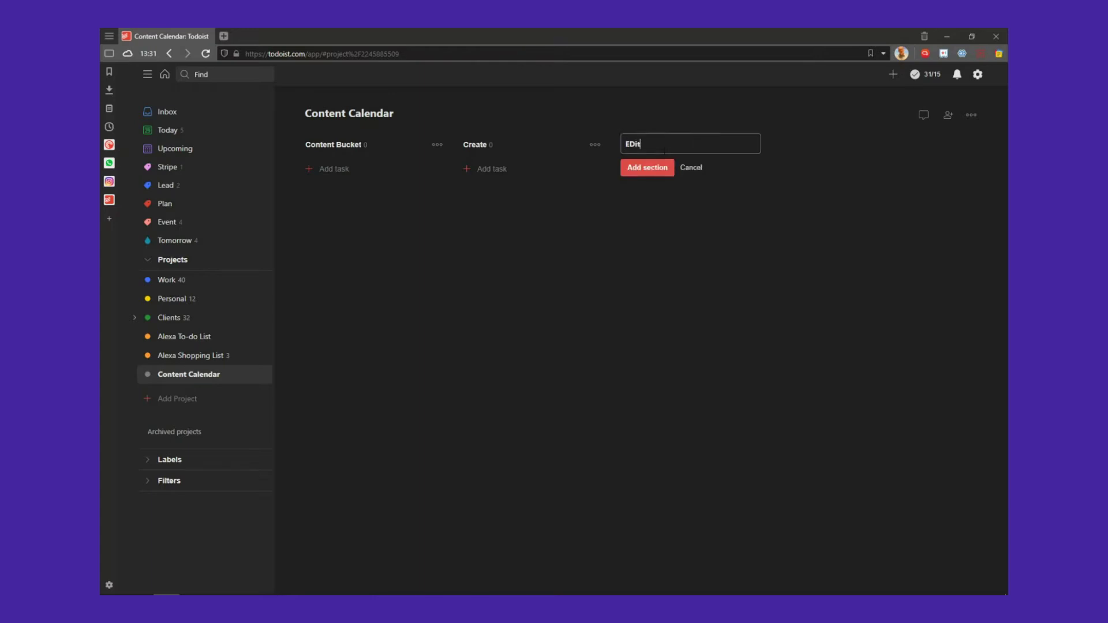
pyautogui.press('BackSpace')
pyautogui.press('BackSpace')
pyautogui.press('BackSpace')
pyautogui.write('dit')
pyautogui.click(659, 172)
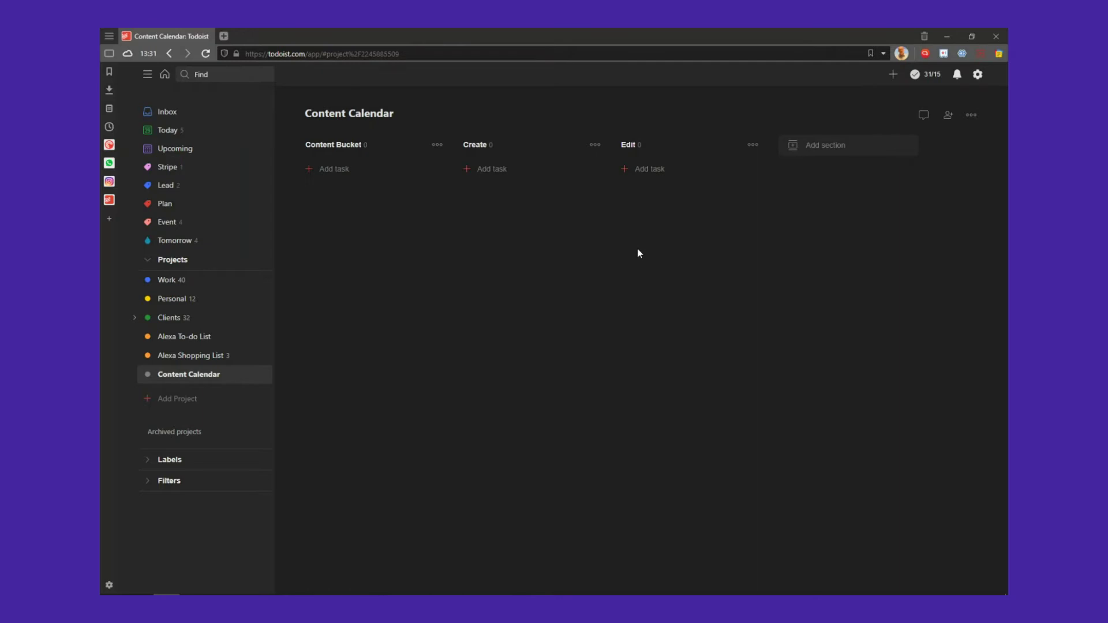
# Add 'Approval' and 'Ready to publish' sections at the end of the board
pyautogui.click(825, 146)
pyautogui.write('A')
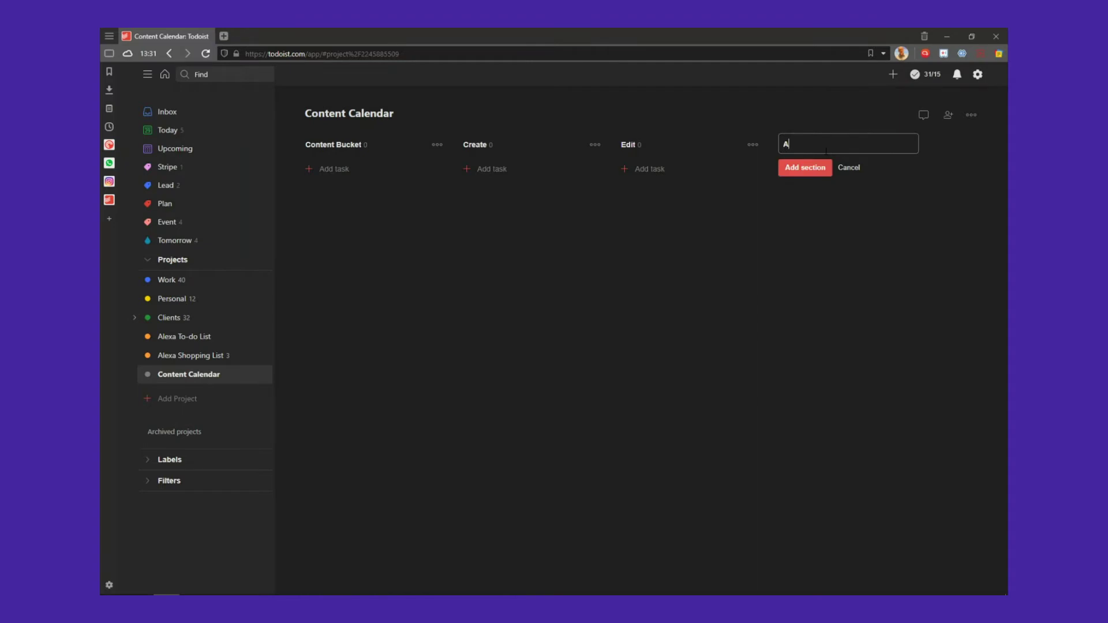
pyautogui.write('pproval')
pyautogui.click(805, 172)
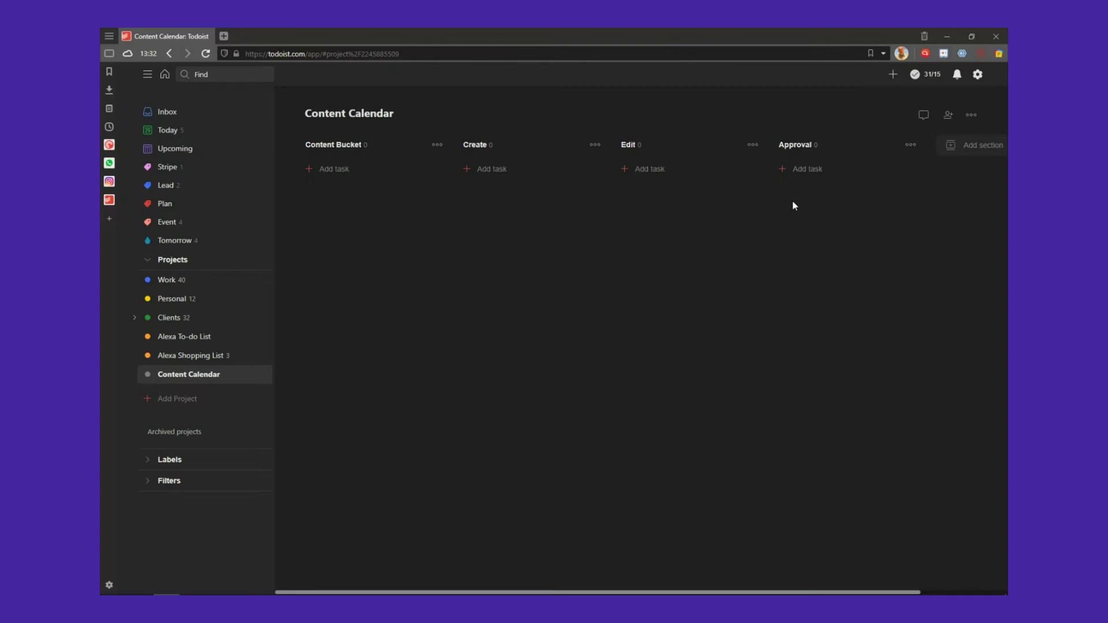
pyautogui.click(954, 145)
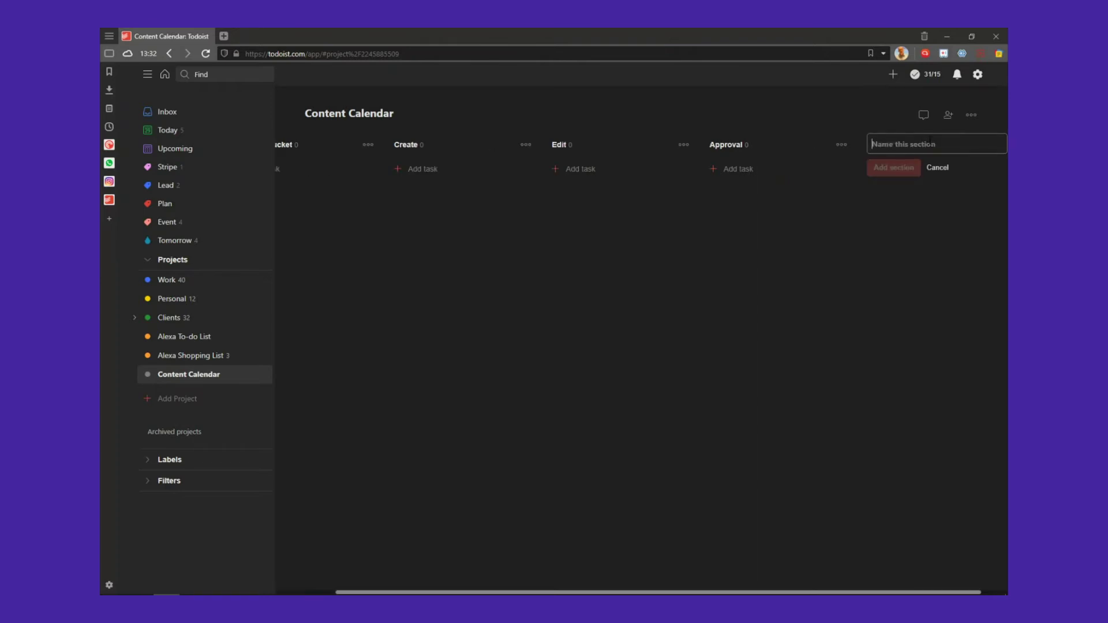
pyautogui.write('Ready to p')
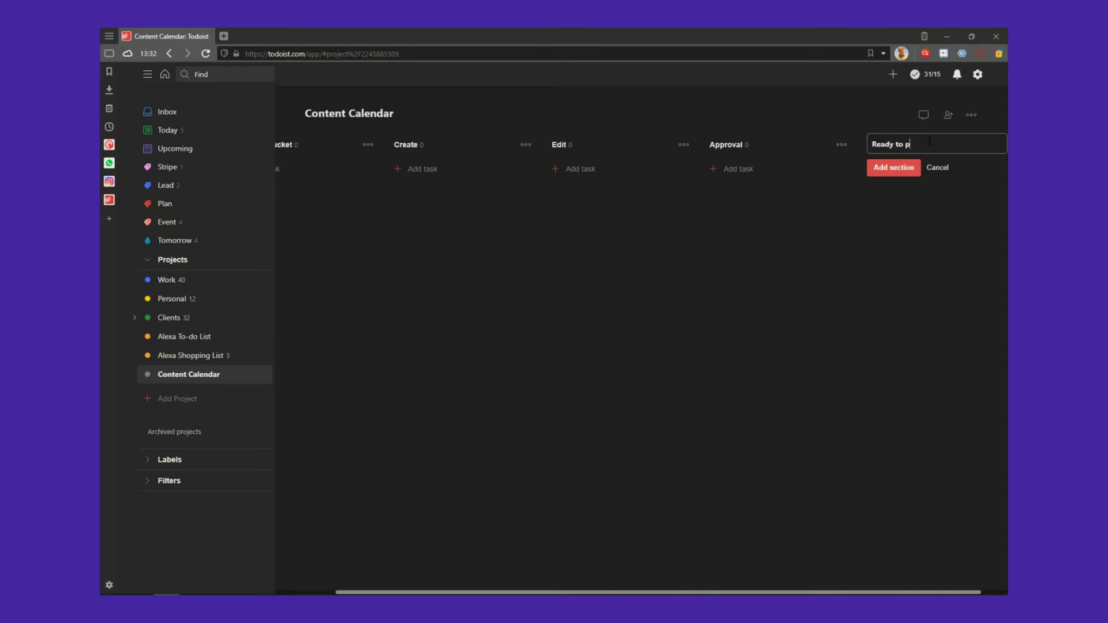
pyautogui.write('ublish')
pyautogui.click(901, 168)
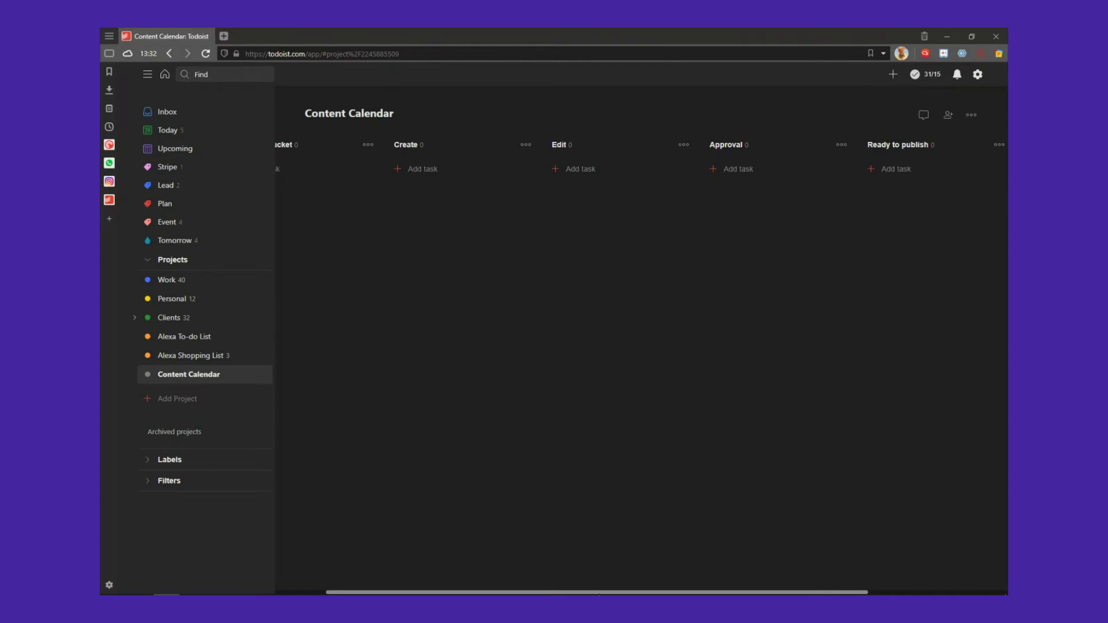
pyautogui.moveTo(571, 591); pyautogui.dragTo(521, 591)
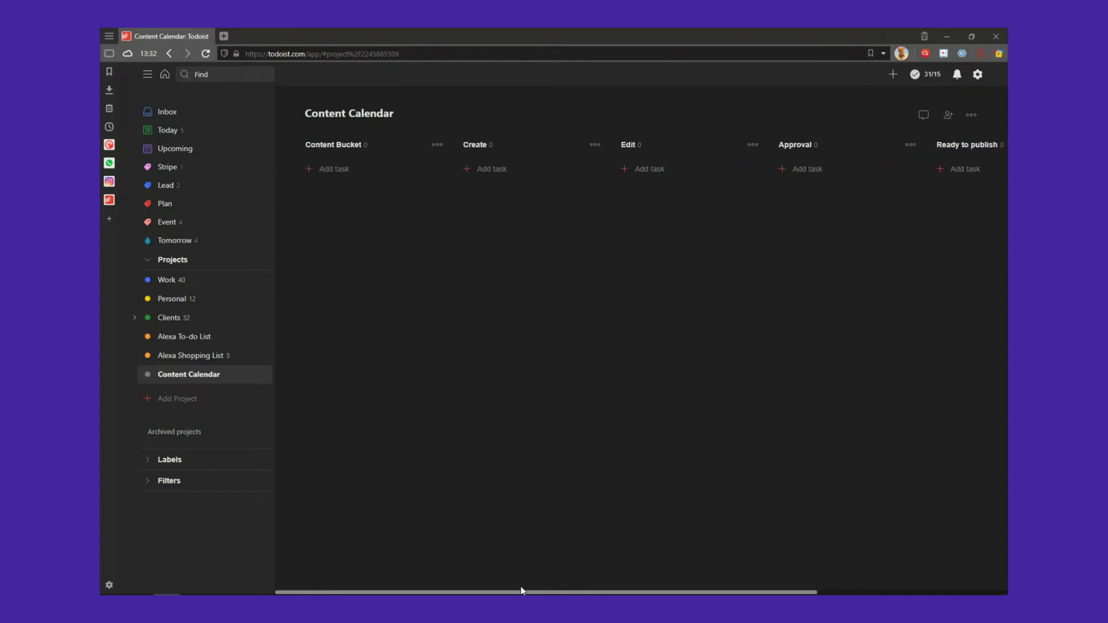
# Collapse the project sidebar so the board fills the window
pyautogui.click(144, 74)
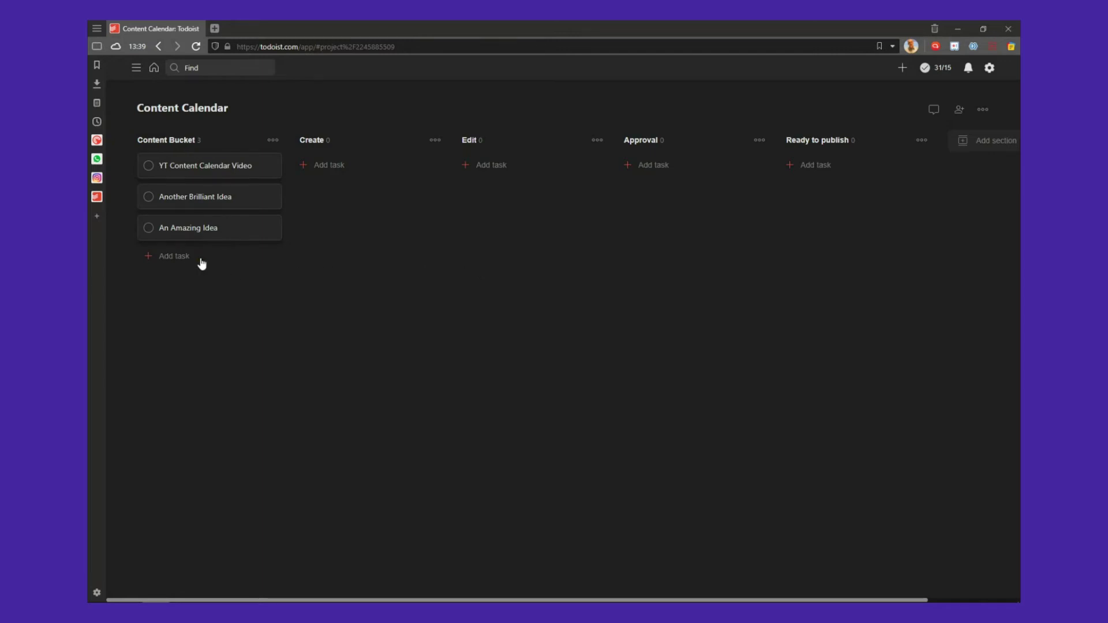
# Add a 'Better Email Marketing Blog' task, move it to Create, and open its details
pyautogui.click(183, 257)
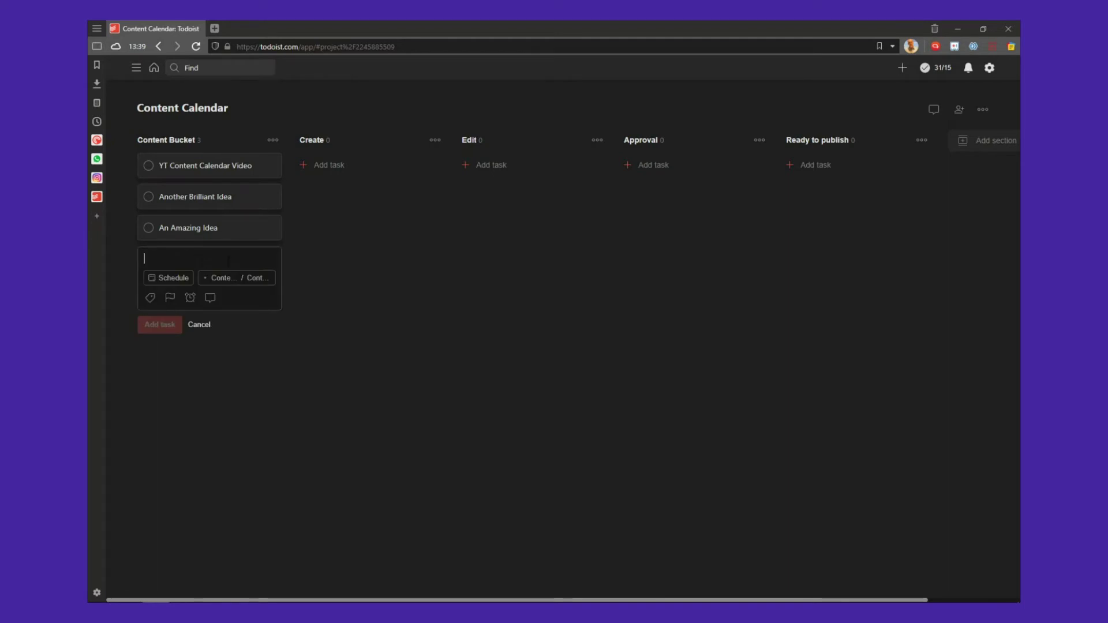
pyautogui.write('Better ')
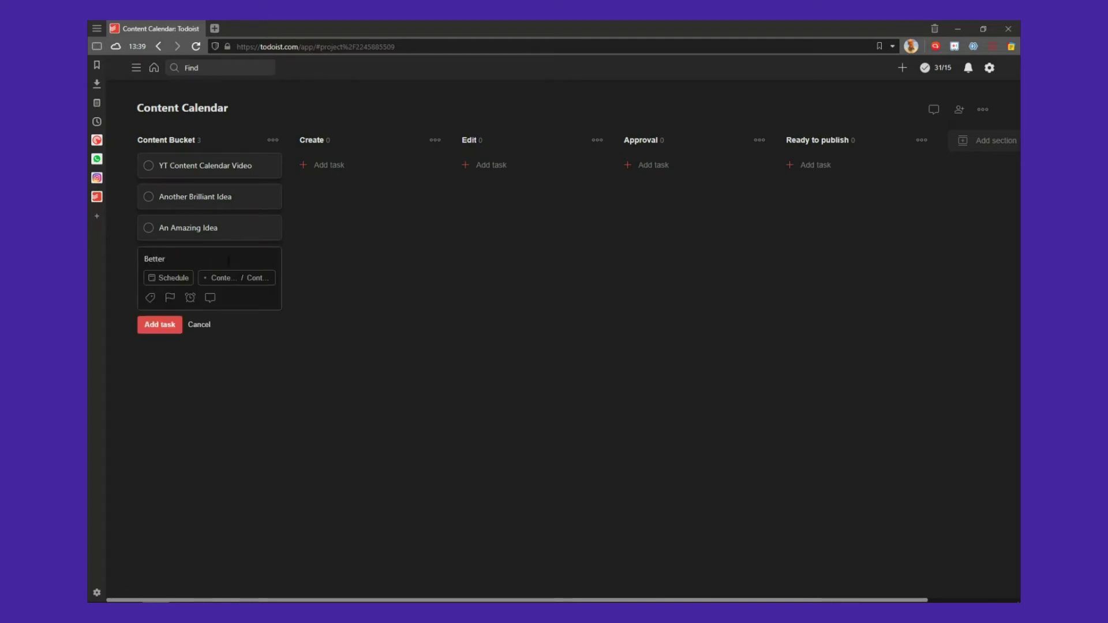
pyautogui.write('Email Marketing Blog')
pyautogui.press('Return')
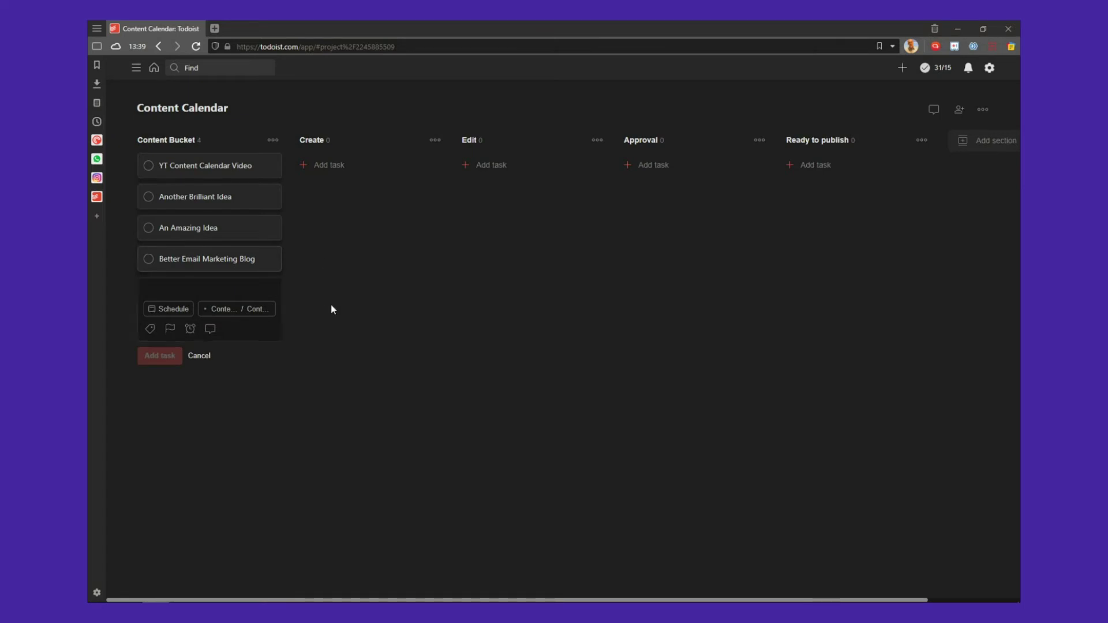
pyautogui.click(203, 356)
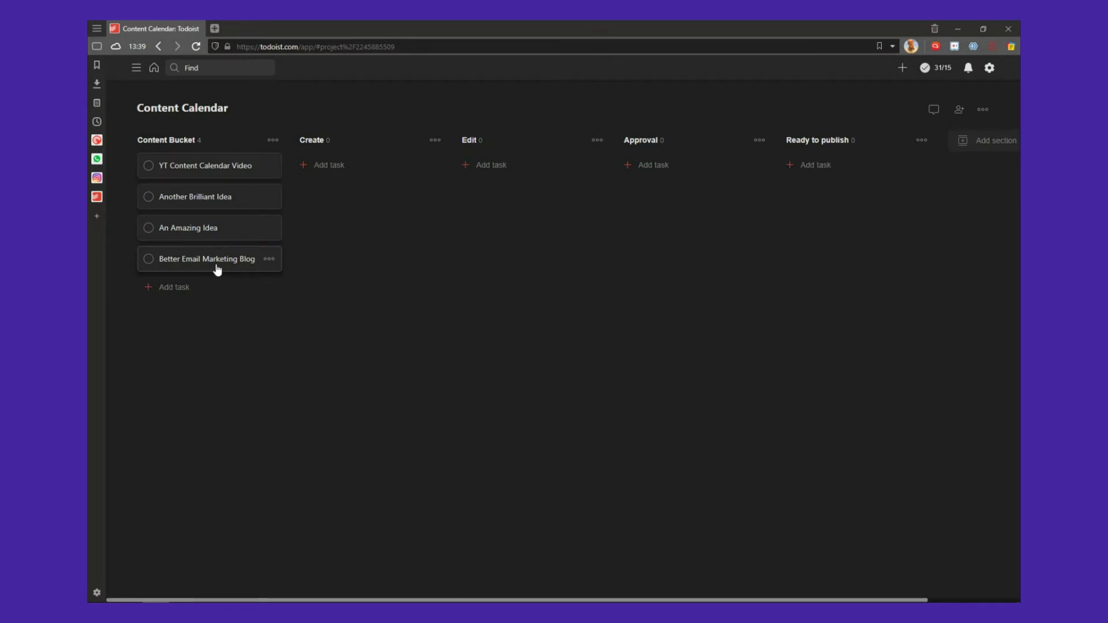
pyautogui.moveTo(185, 260); pyautogui.dragTo(347, 167)
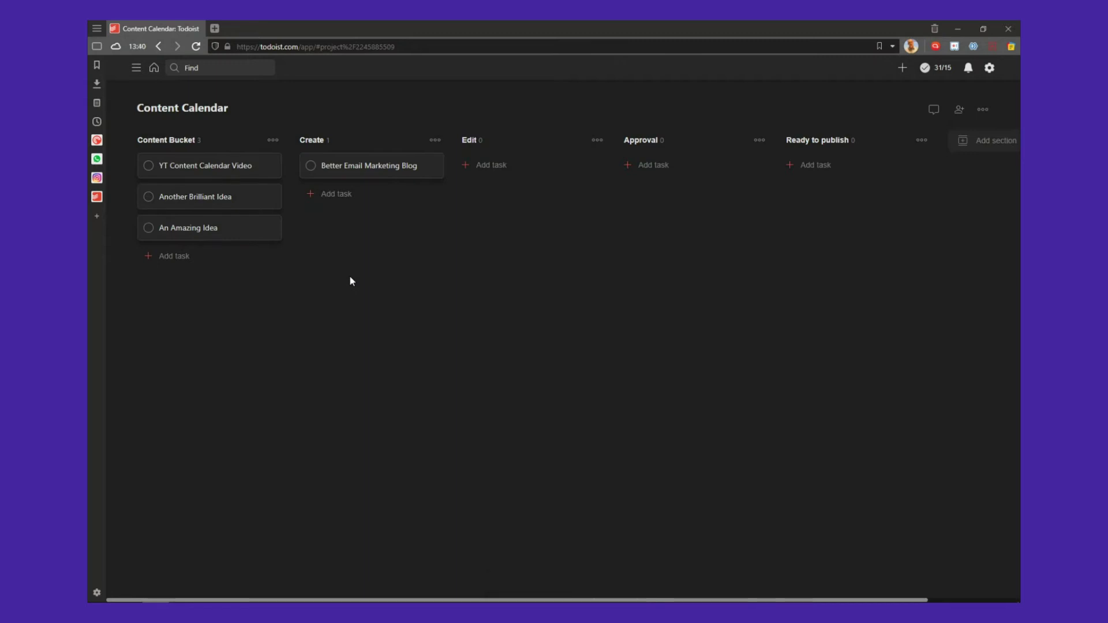
pyautogui.click(368, 166)
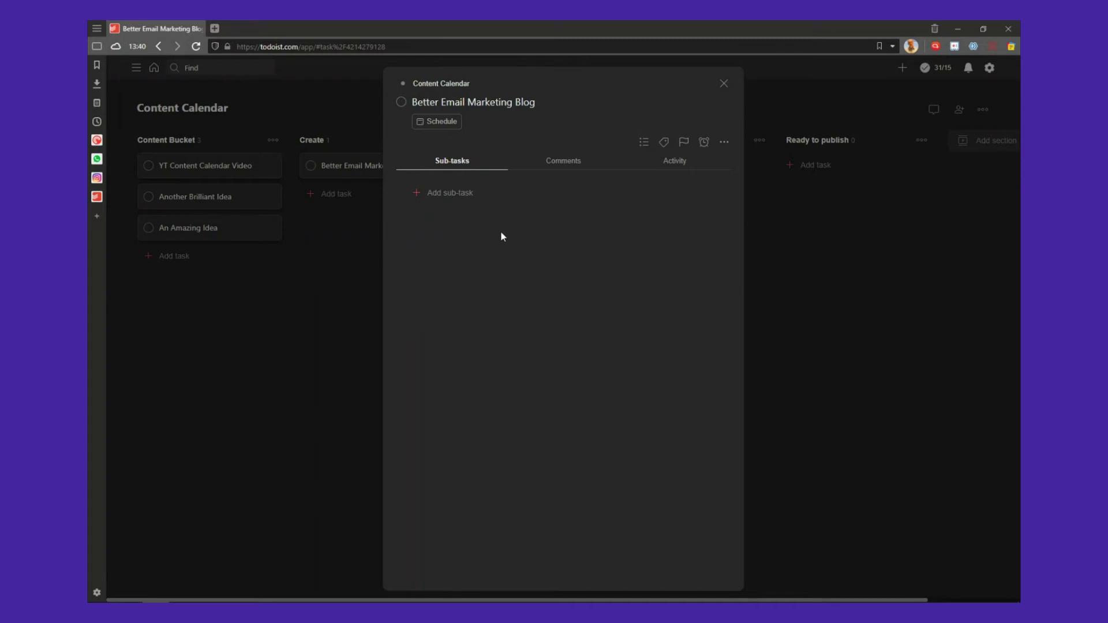
# Add sub-tasks 'Write about subject lines', 'Write about preview text' and 'Body of email'
pyautogui.click(450, 192)
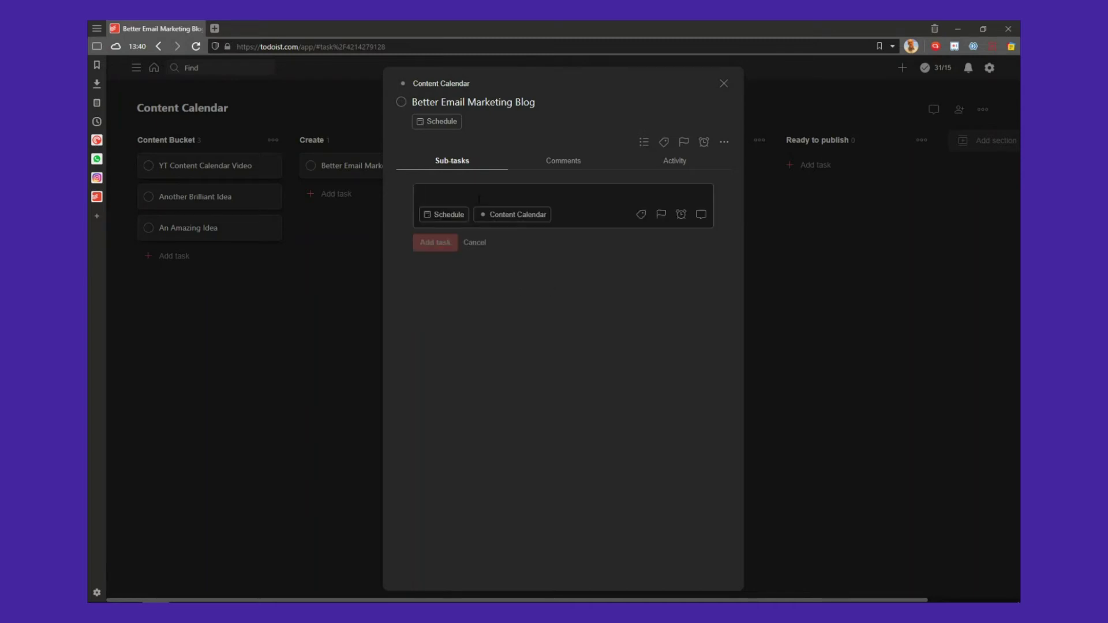
pyautogui.write('Wr')
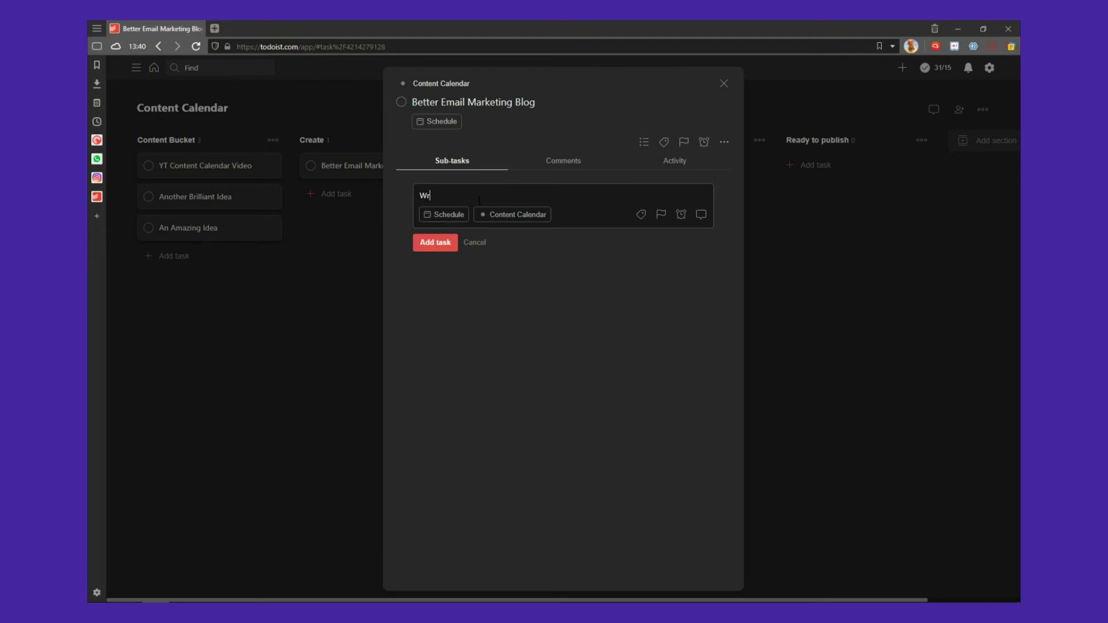
pyautogui.write('ite about subject lines')
pyautogui.press('Return')
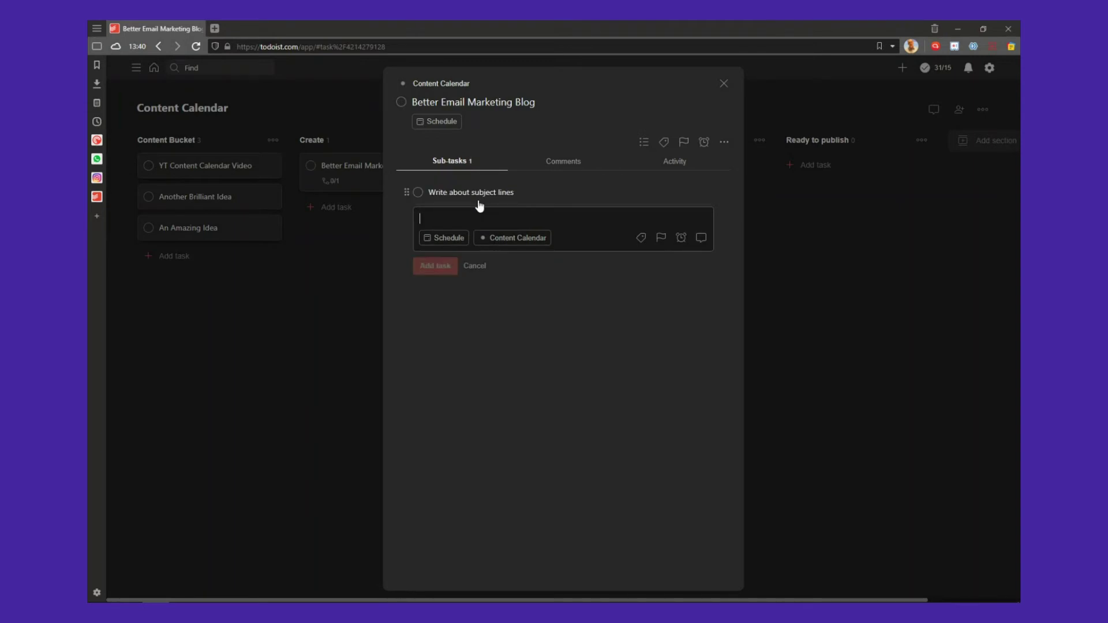
pyautogui.write('Write ab')
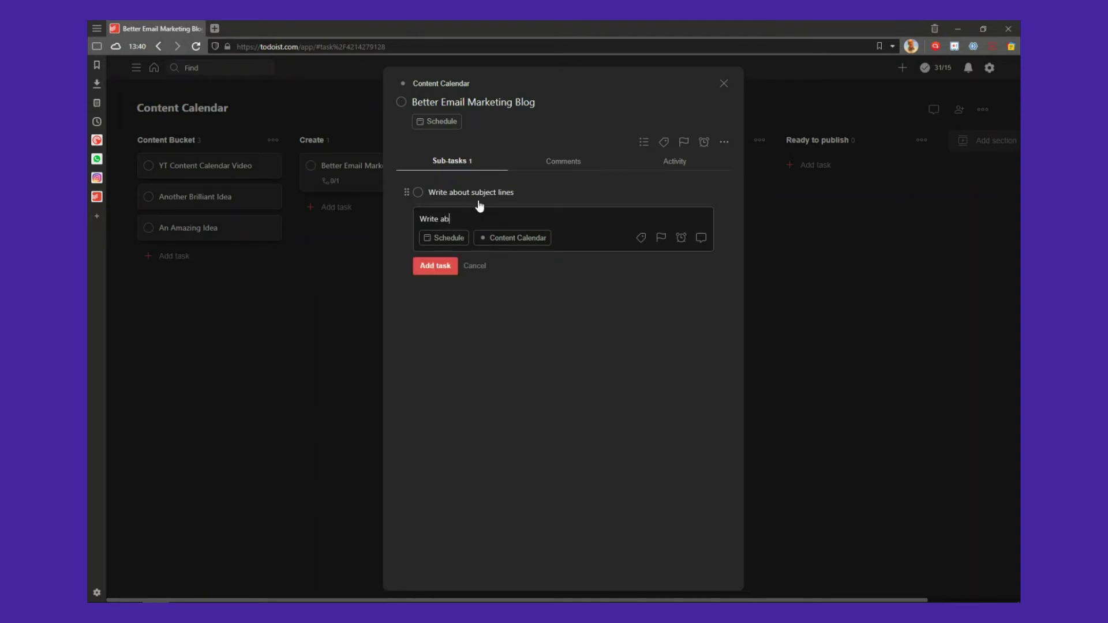
pyautogui.write('out preview text')
pyautogui.press('Return')
pyautogui.write('B')
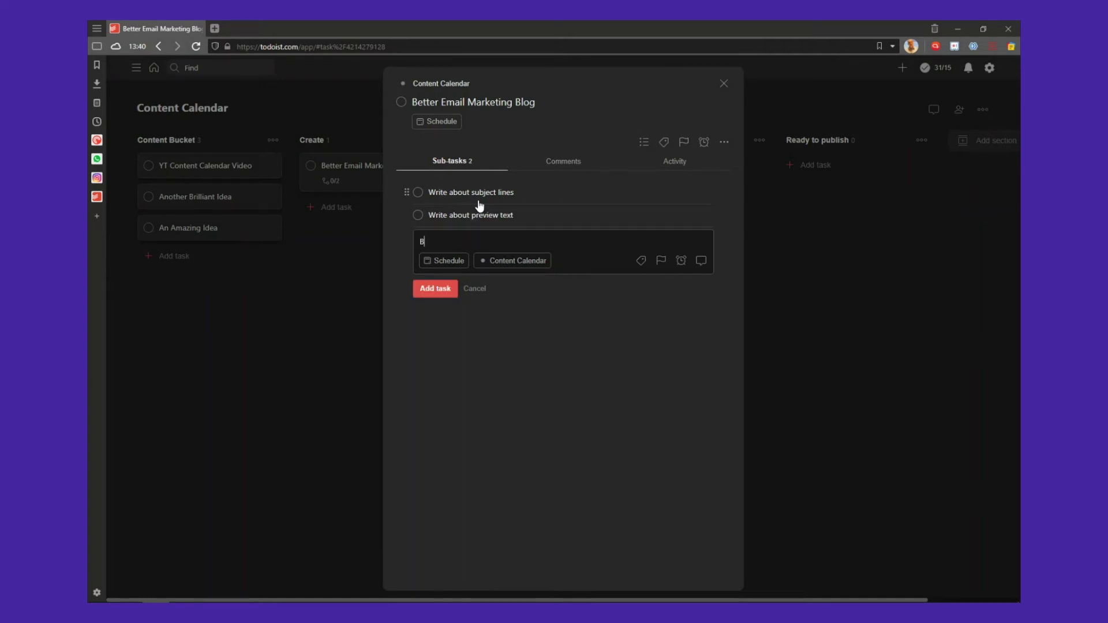
pyautogui.write('ody of email')
pyautogui.press('Return')
pyautogui.press('Escape')
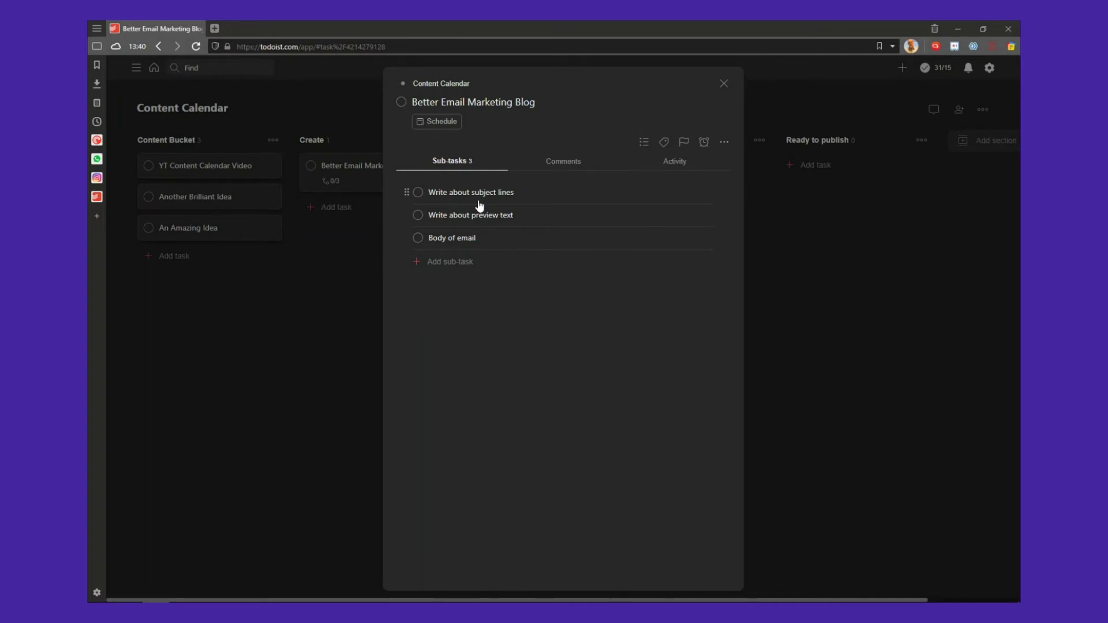
# Post the Better-email-marketing-part-8 header image as a comment on the task
pyautogui.click(565, 171)
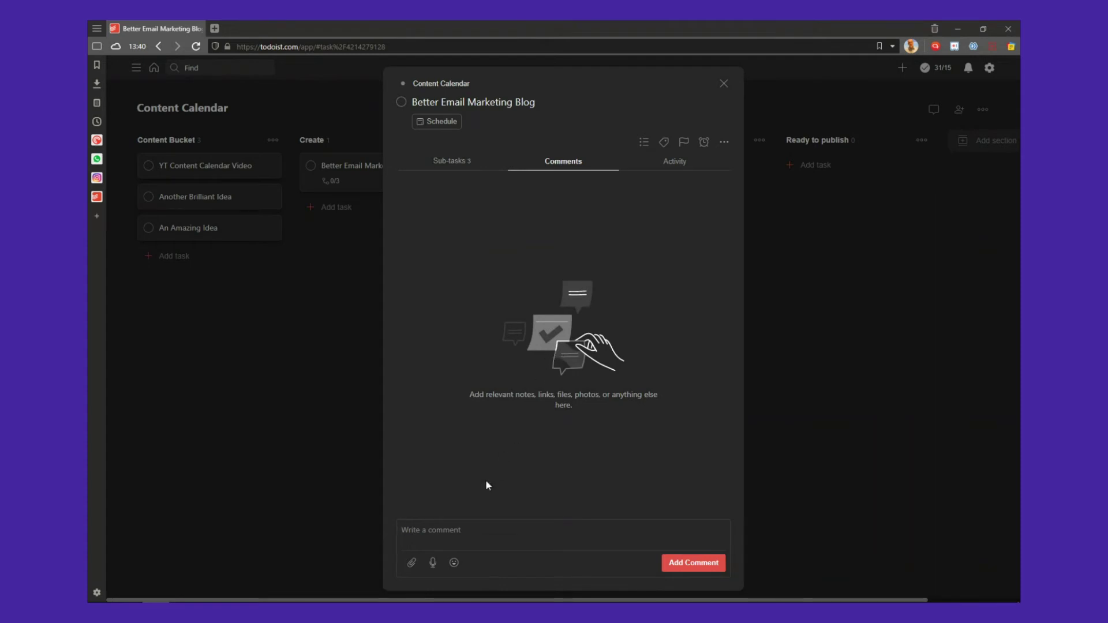
pyautogui.click(411, 562)
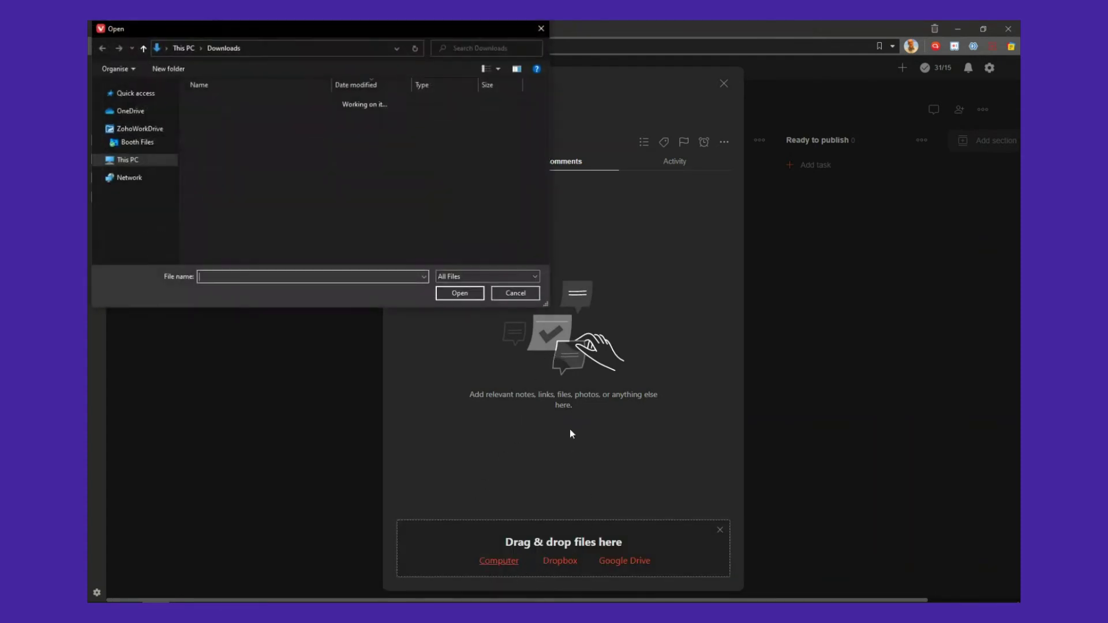
pyautogui.doubleClick(250, 129)
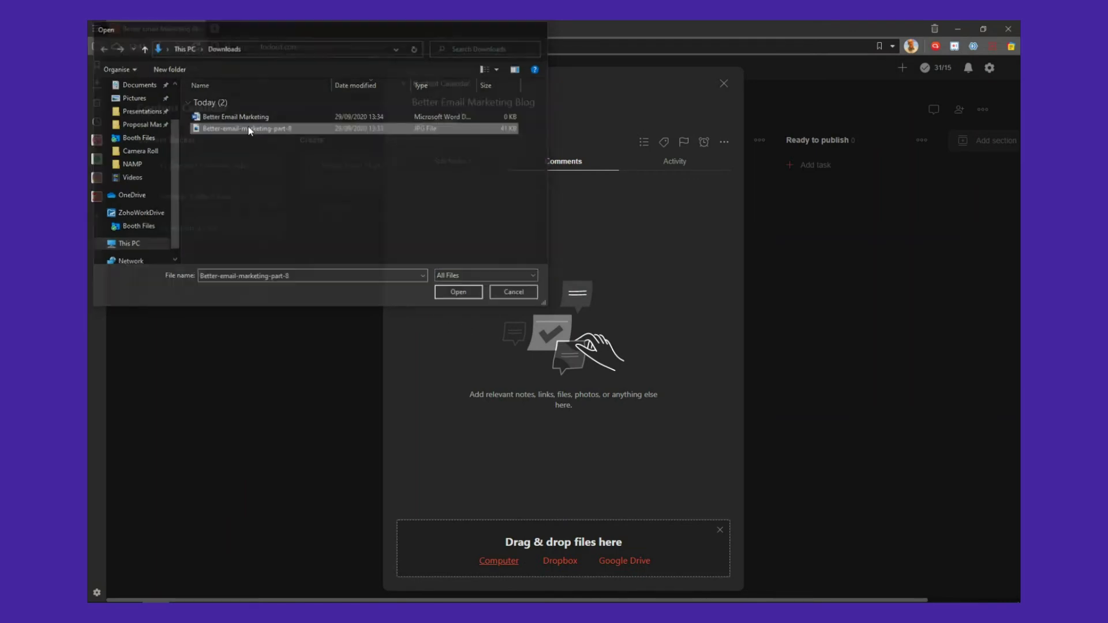
pyautogui.click(690, 564)
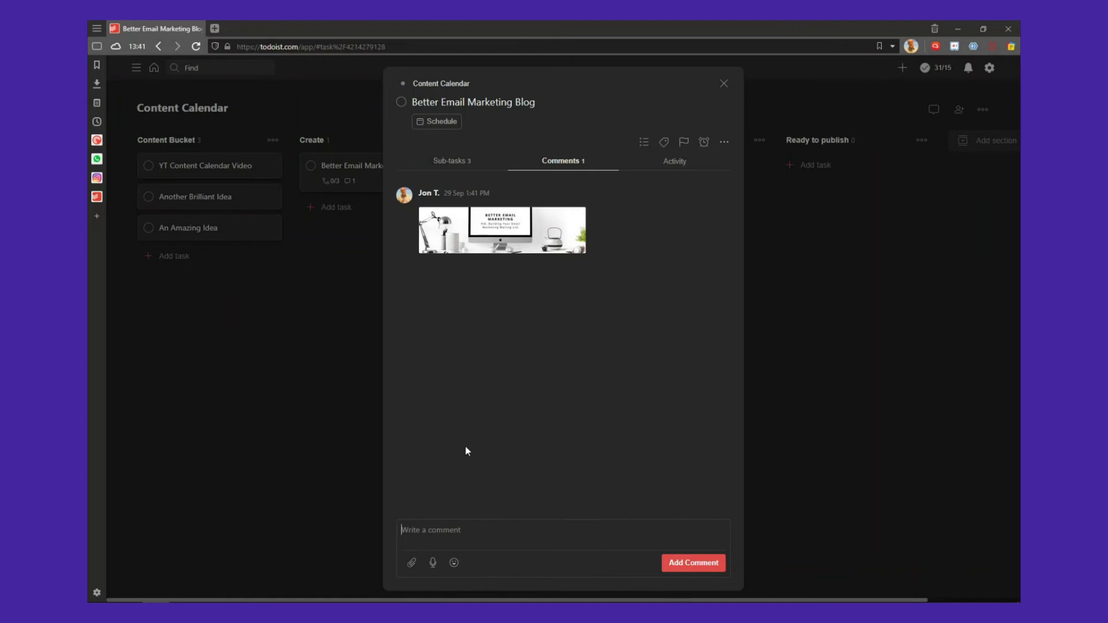
# Post the Better Email Marketing.docx file from the computer as a second comment
pyautogui.click(412, 563)
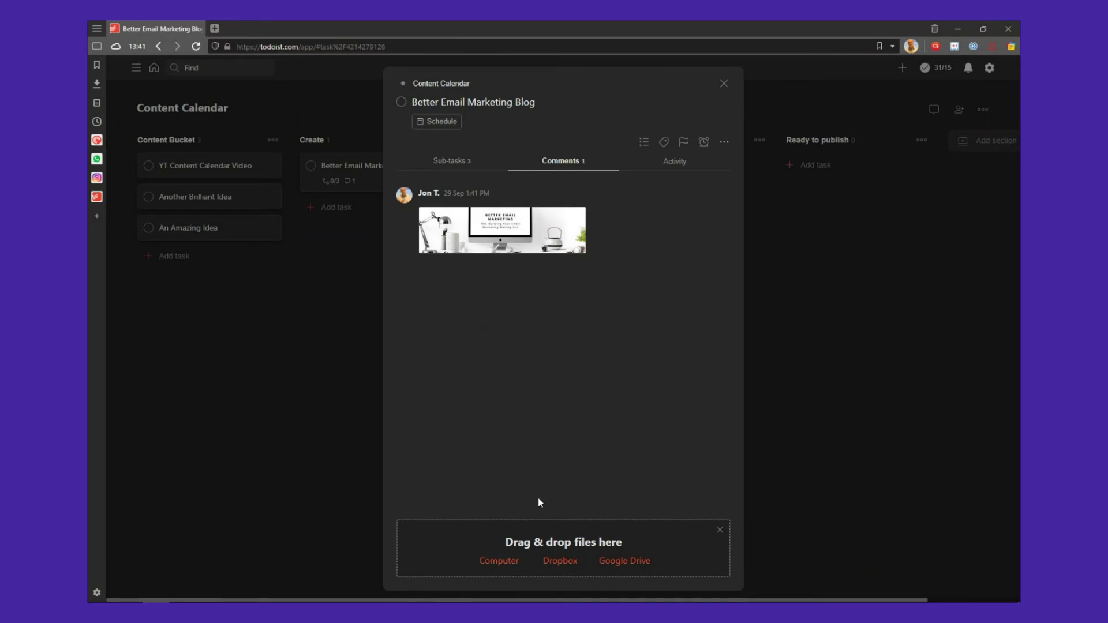
pyautogui.click(514, 562)
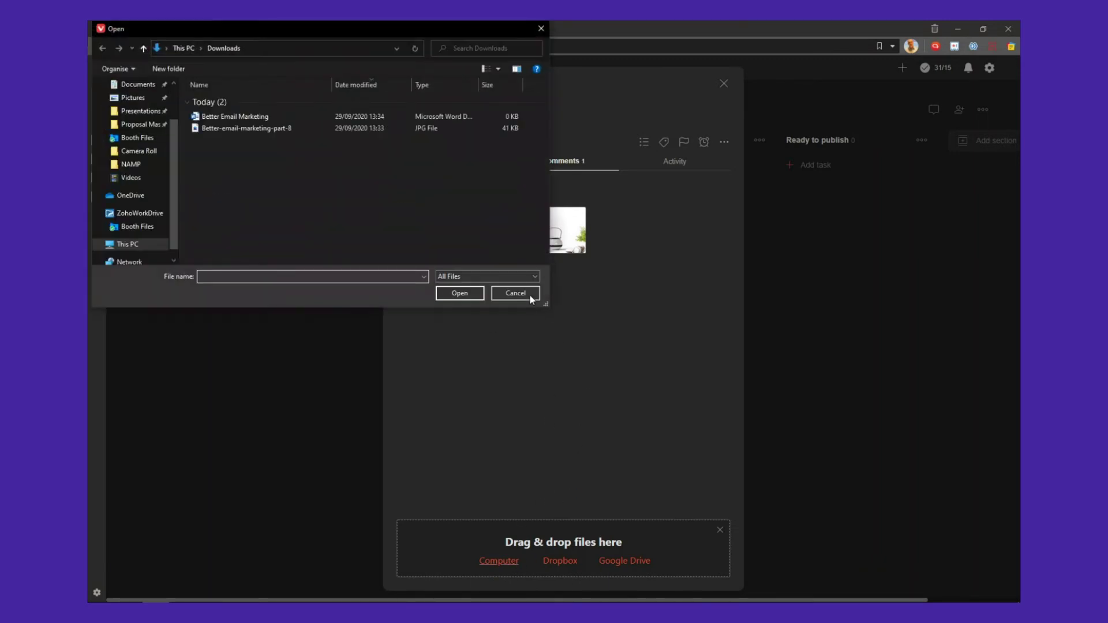
pyautogui.doubleClick(235, 116)
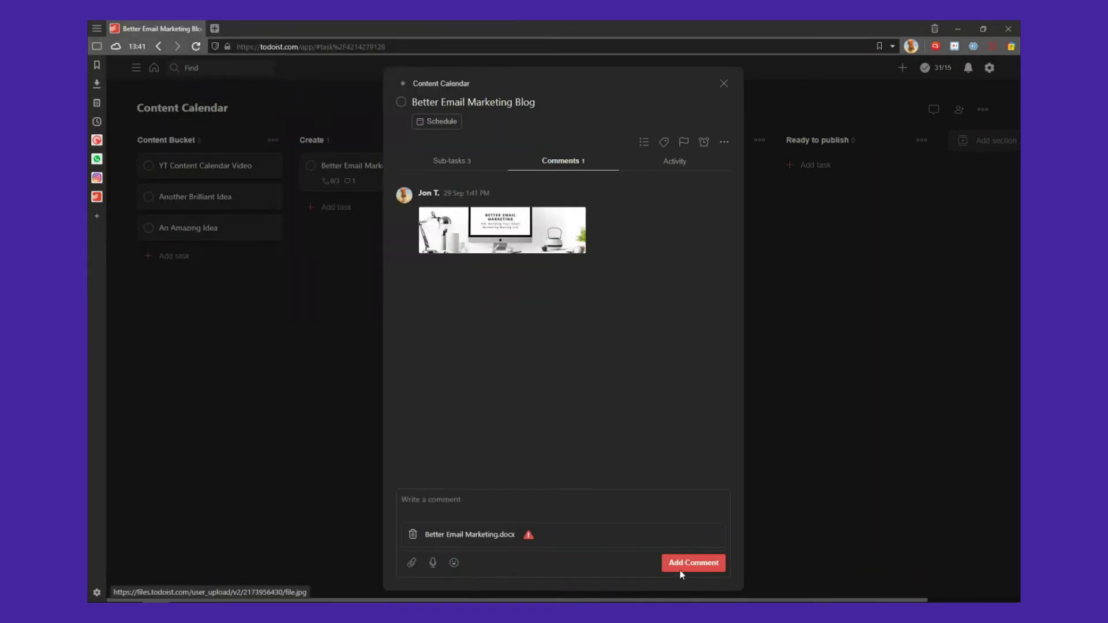
pyautogui.click(693, 562)
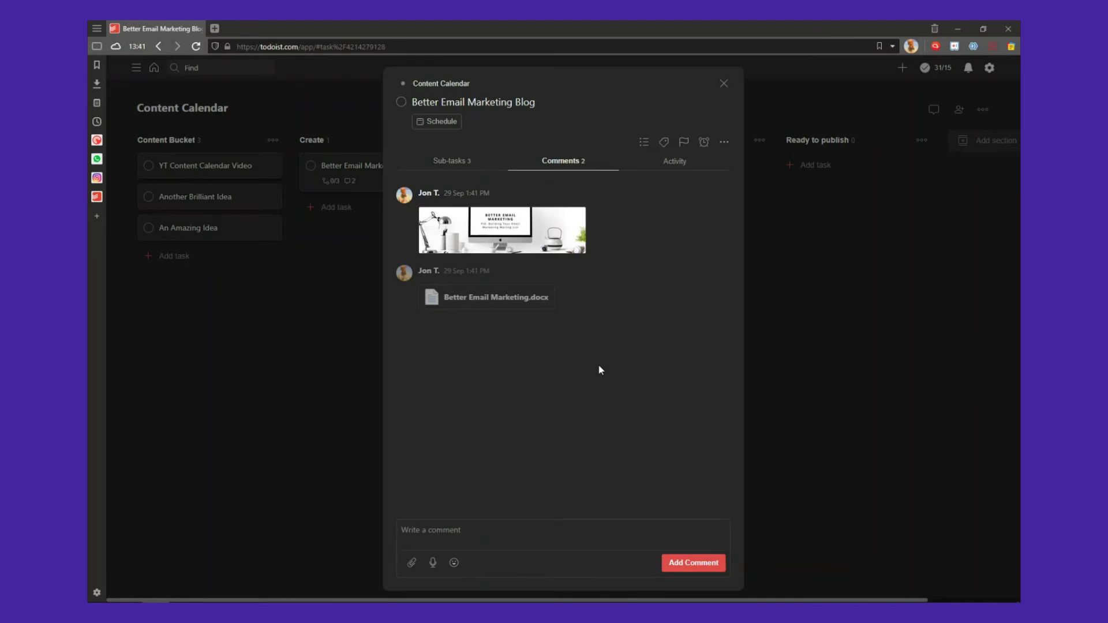
# Post the text comment 'Its rubbish' on the blog task
pyautogui.write('Its riubbish')
pyautogui.click(693, 562)
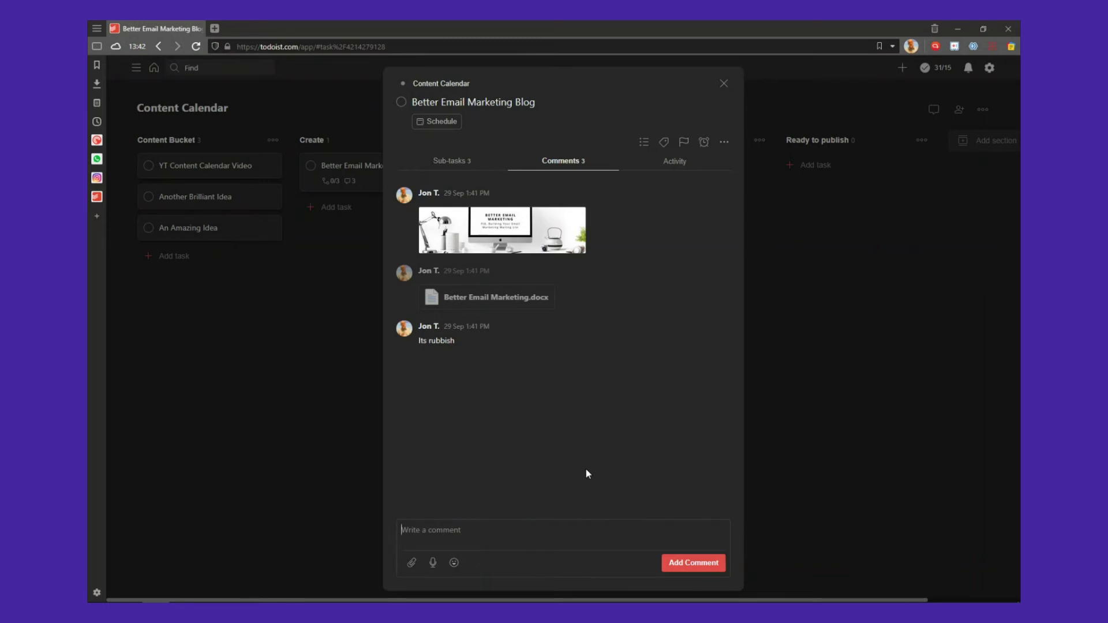
# Reopen the blog task, view its header image enlarged, then return to the board
pyautogui.click(724, 84)
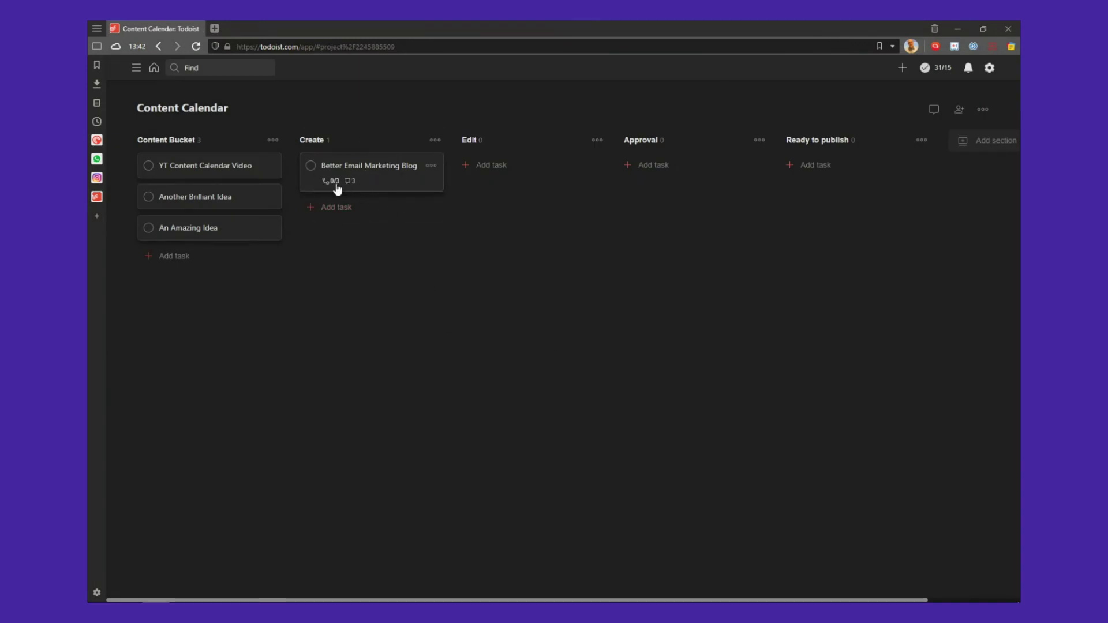
pyautogui.click(379, 173)
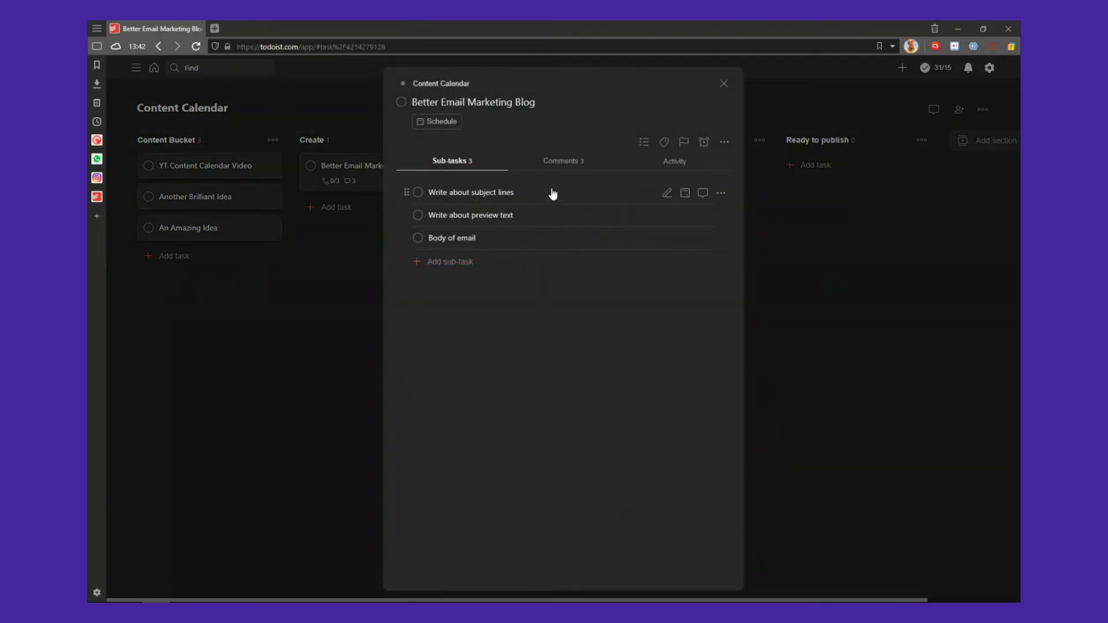
pyautogui.click(553, 171)
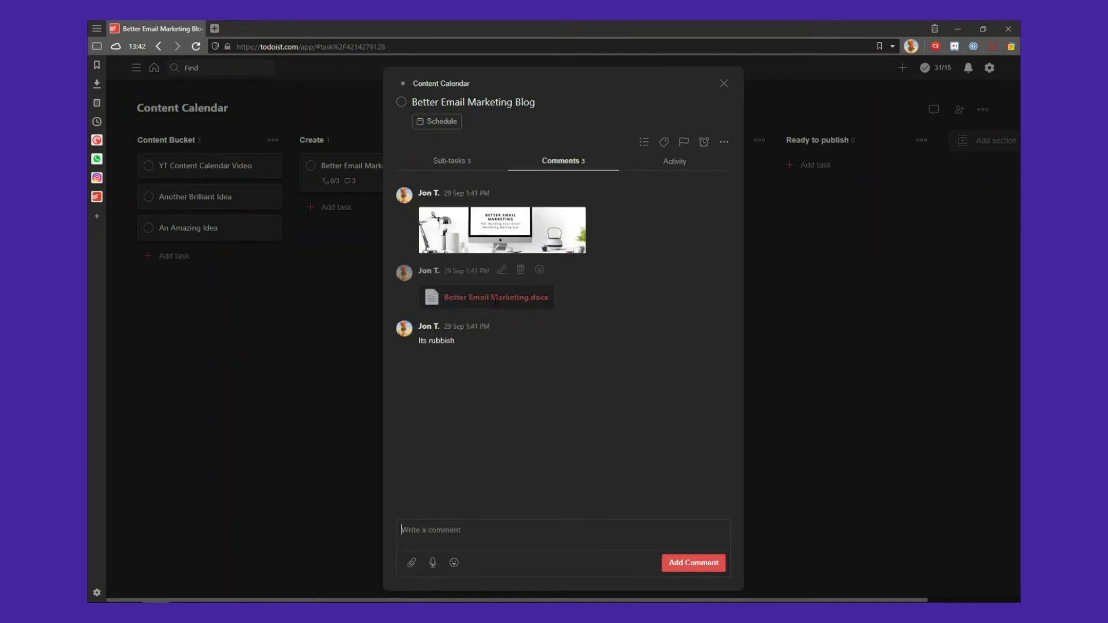
pyautogui.click(491, 238)
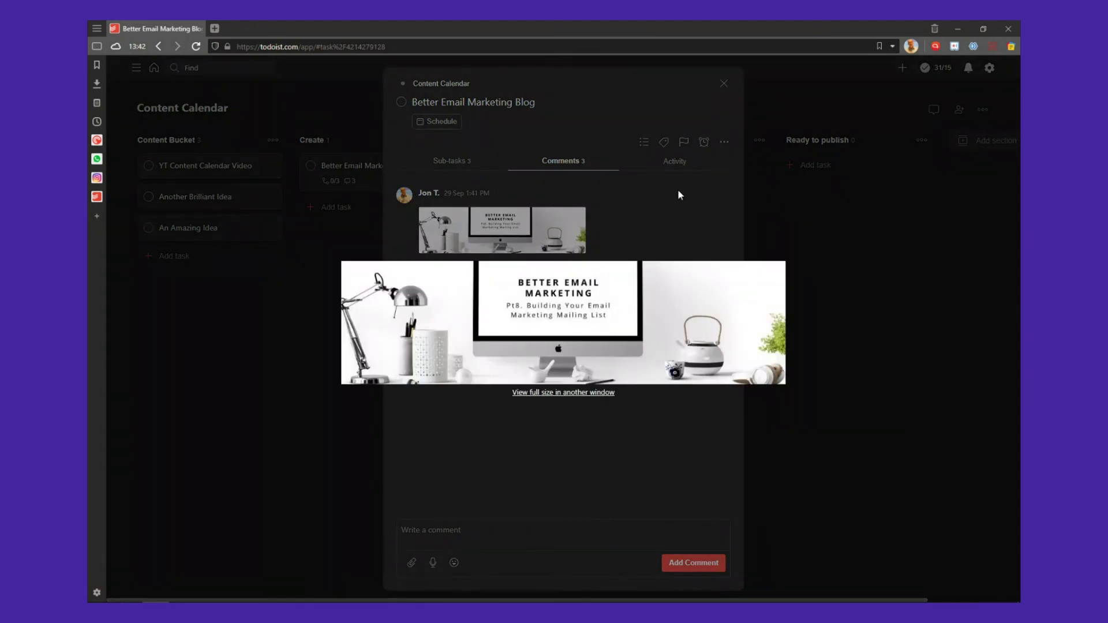
pyautogui.press('Escape')
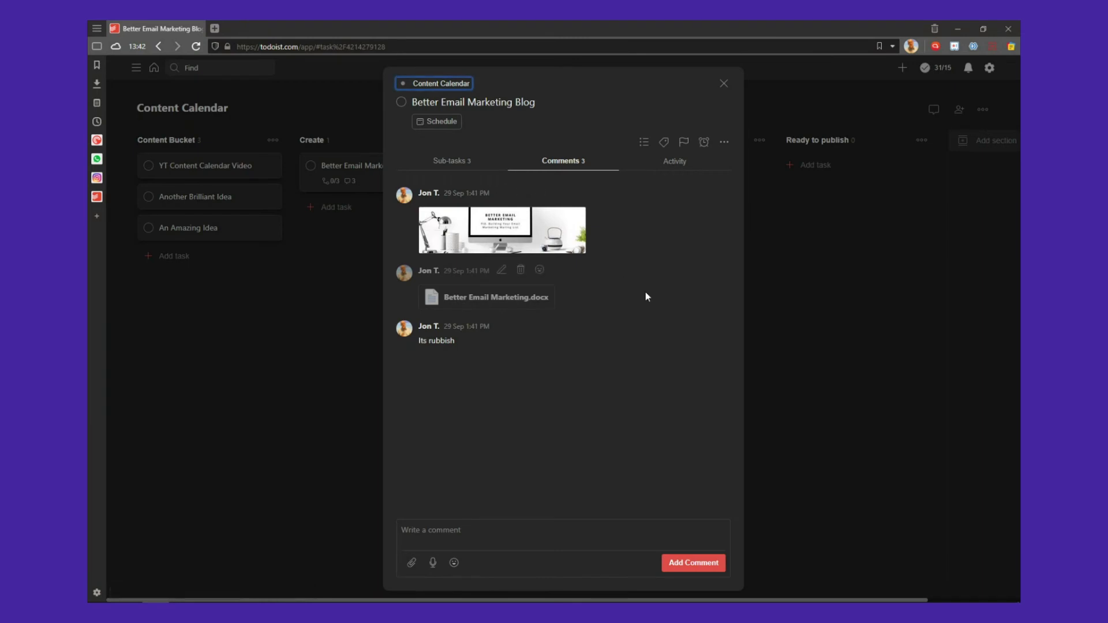
pyautogui.click(723, 83)
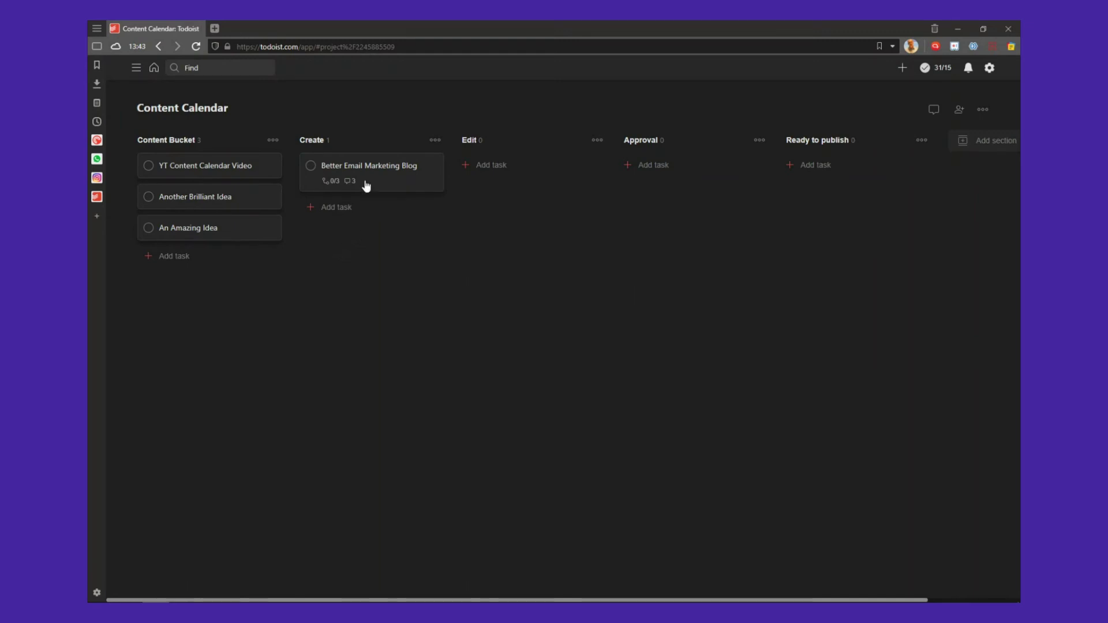
# Drag the blog card from Create to Edit, then Approval, then Ready to publish
pyautogui.moveTo(371, 175); pyautogui.dragTo(534, 168)
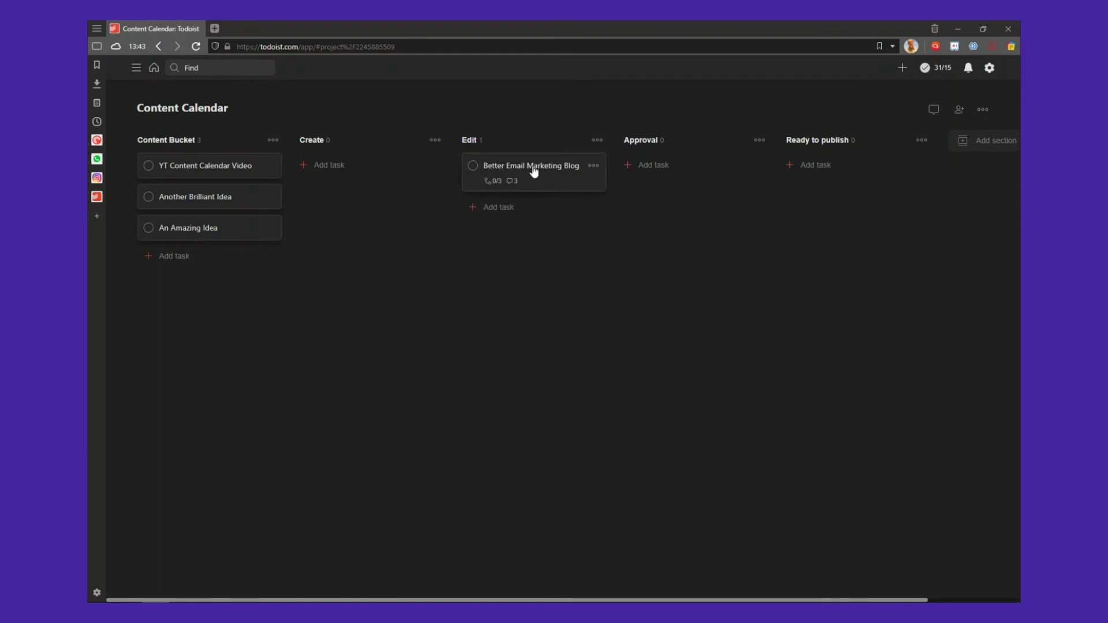
pyautogui.moveTo(531, 170); pyautogui.dragTo(699, 175)
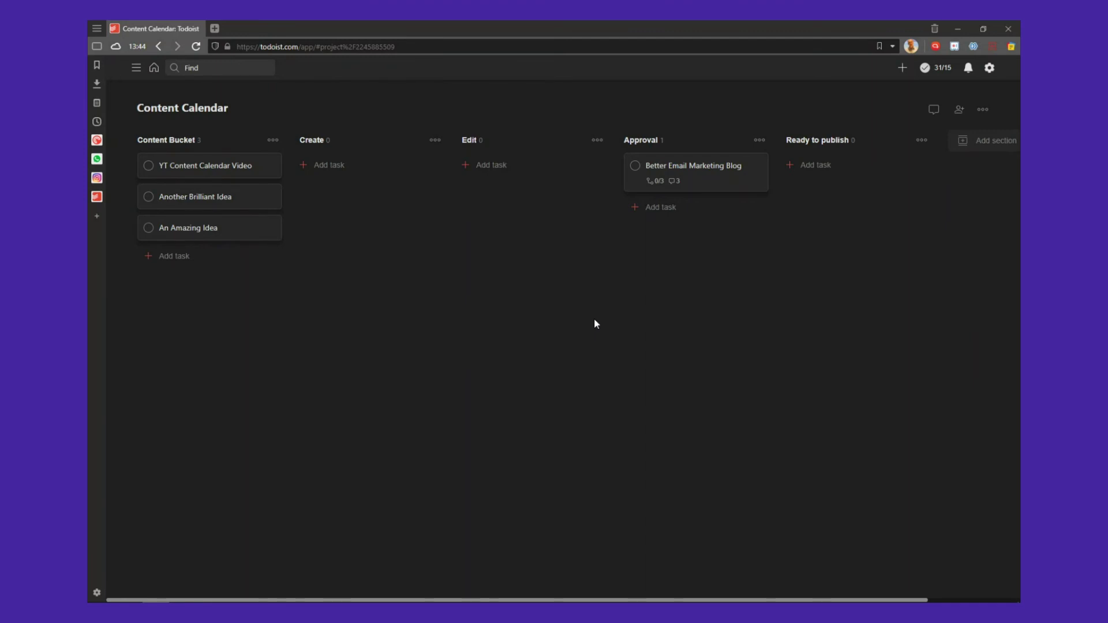
pyautogui.moveTo(725, 173); pyautogui.dragTo(871, 168)
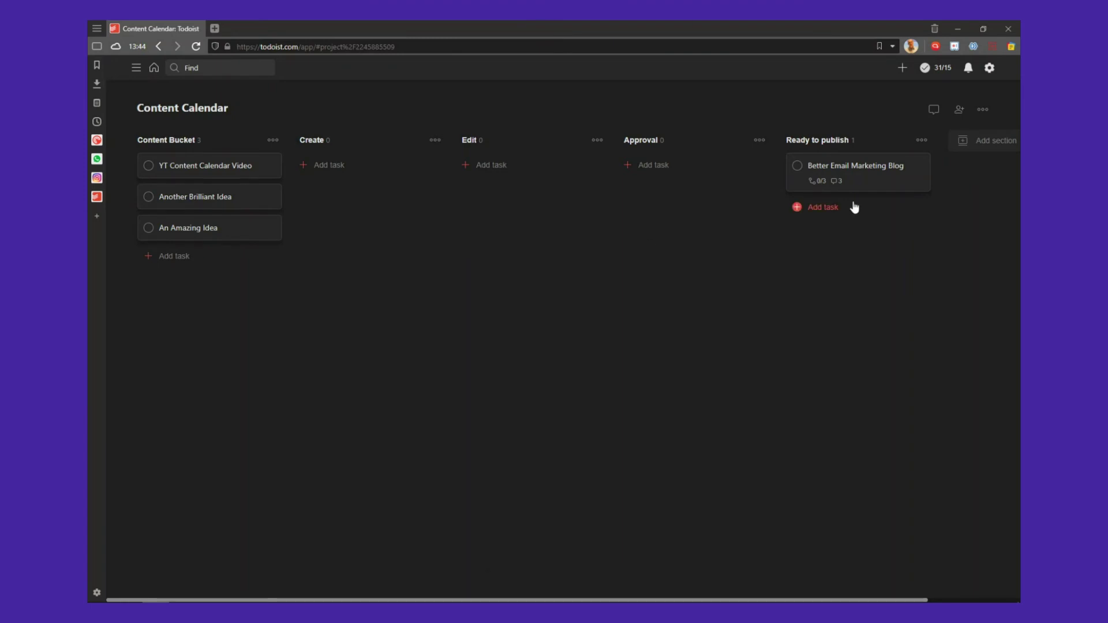
# Schedule the Better Email Marketing Blog task for 16 October 2020 from its task details
pyautogui.click(860, 173)
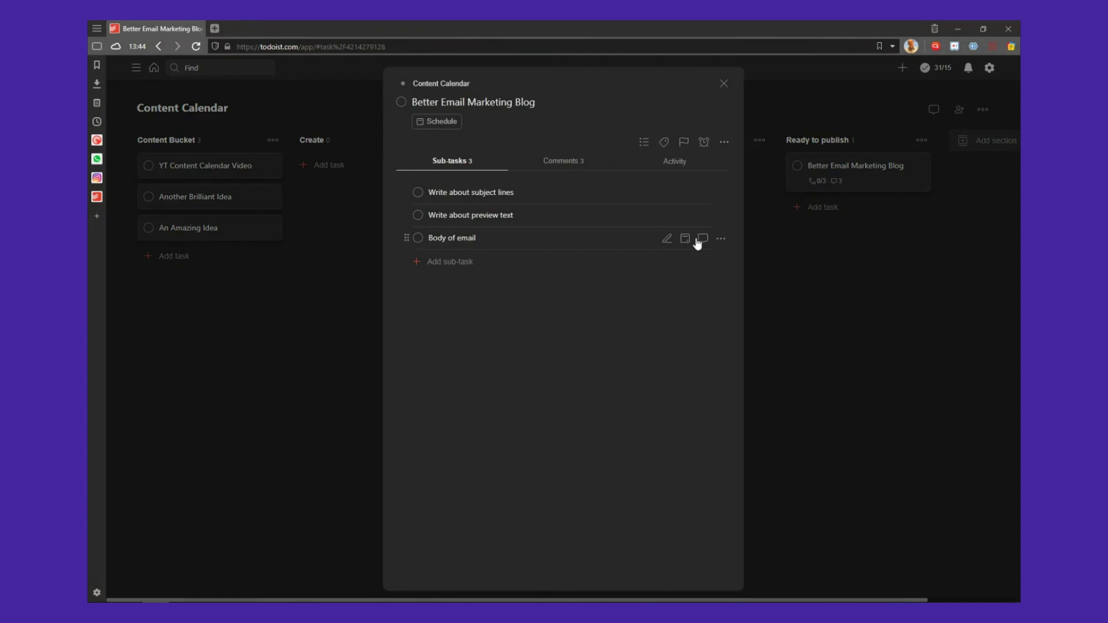
pyautogui.click(457, 121)
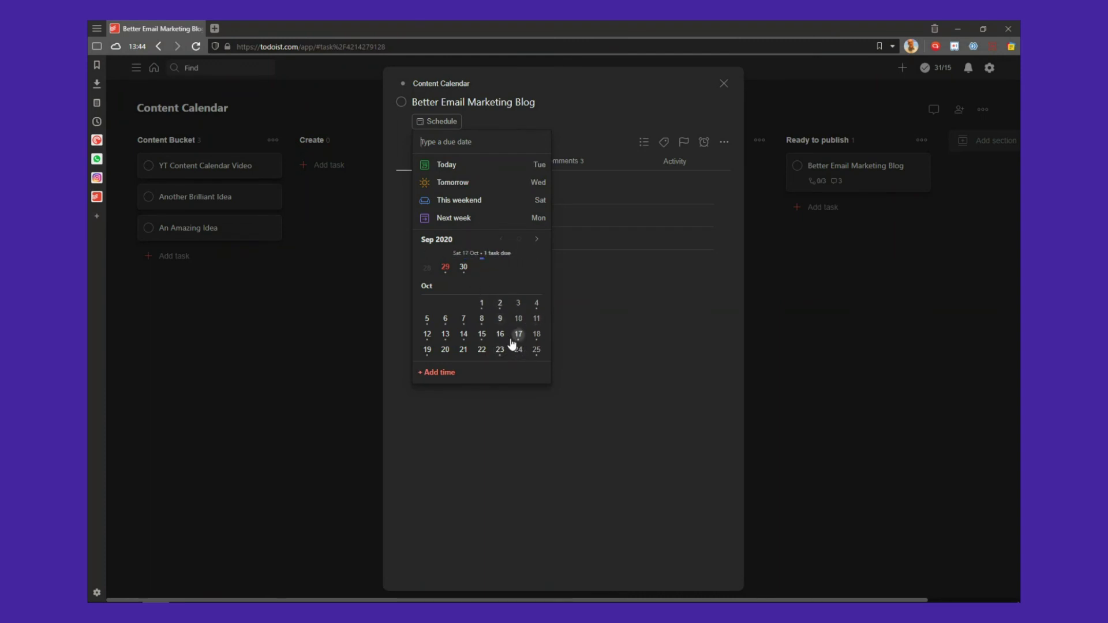
pyautogui.click(535, 245)
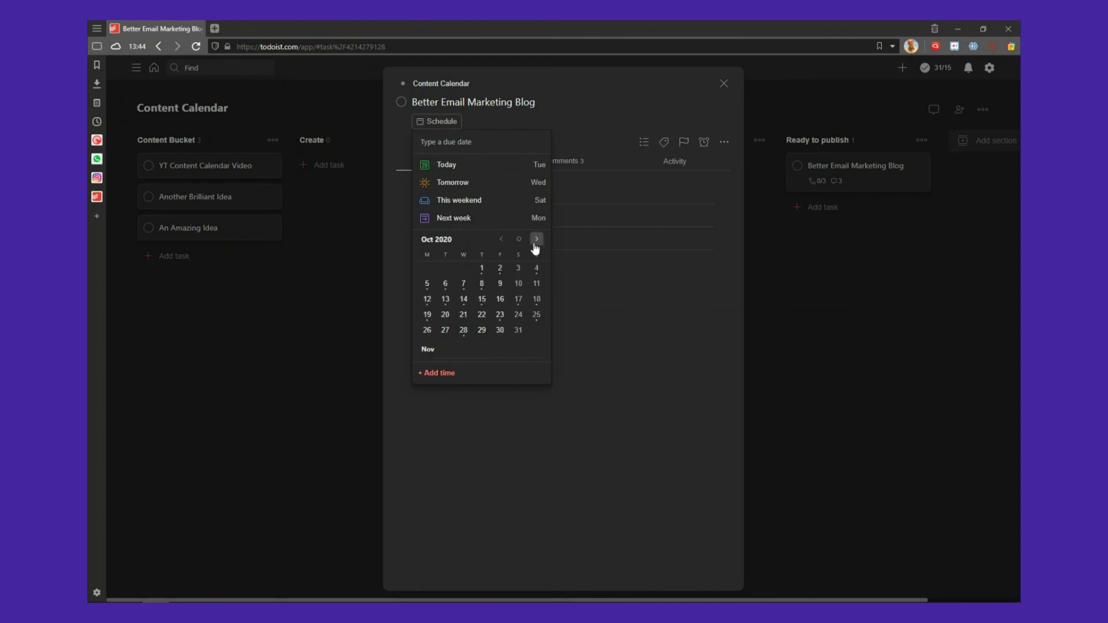
pyautogui.click(498, 302)
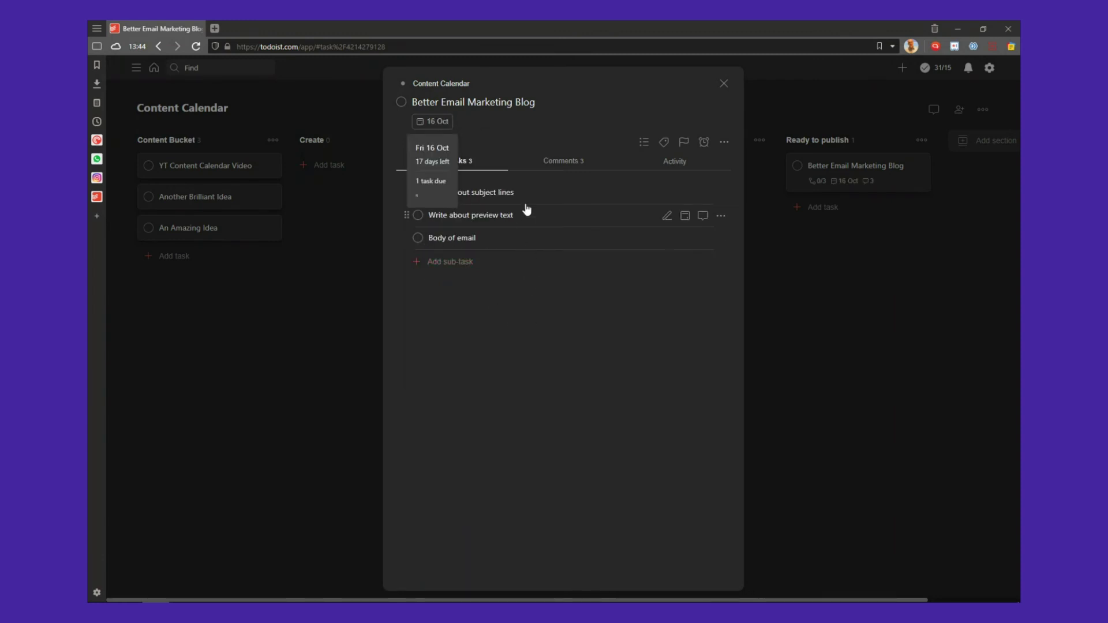
pyautogui.click(747, 110)
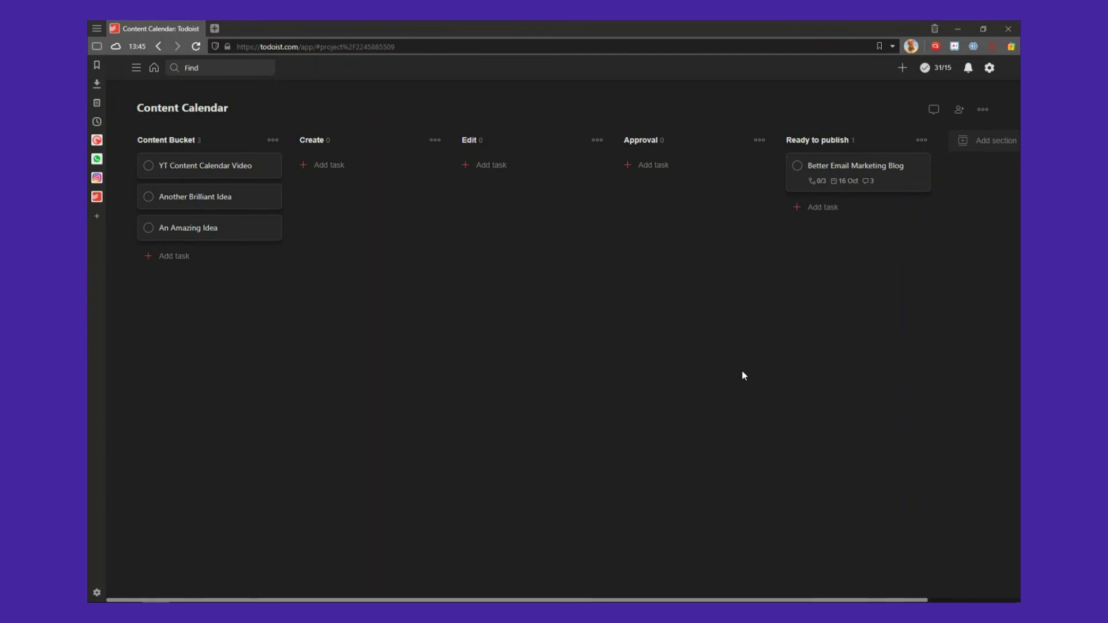
# Complete the blog task, then show and re-hide completed tasks on the board
pyautogui.click(797, 167)
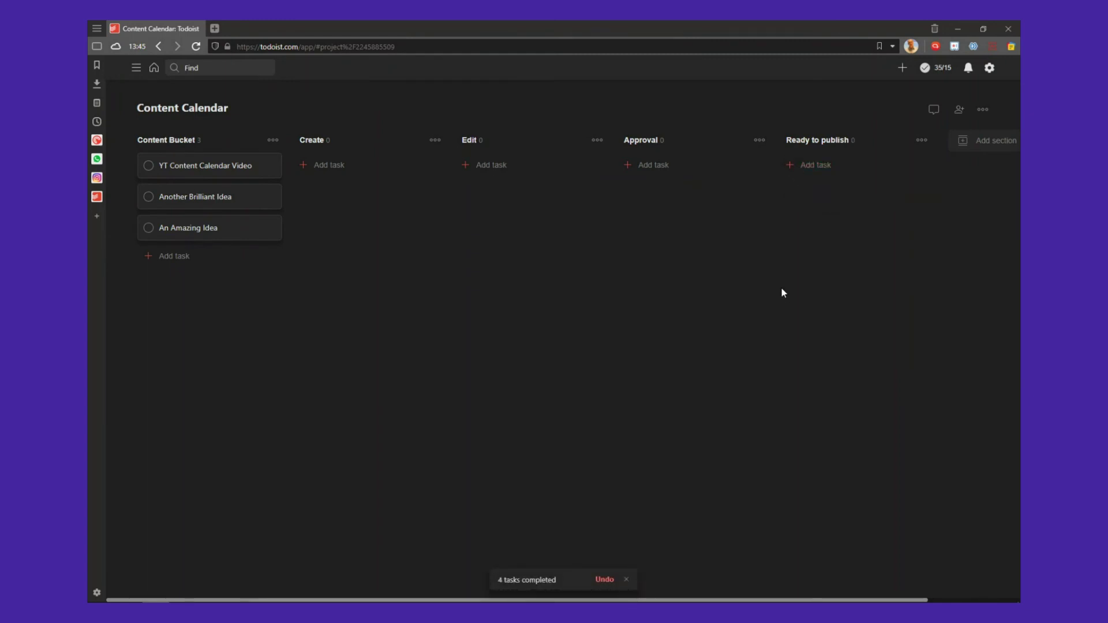
pyautogui.click(983, 113)
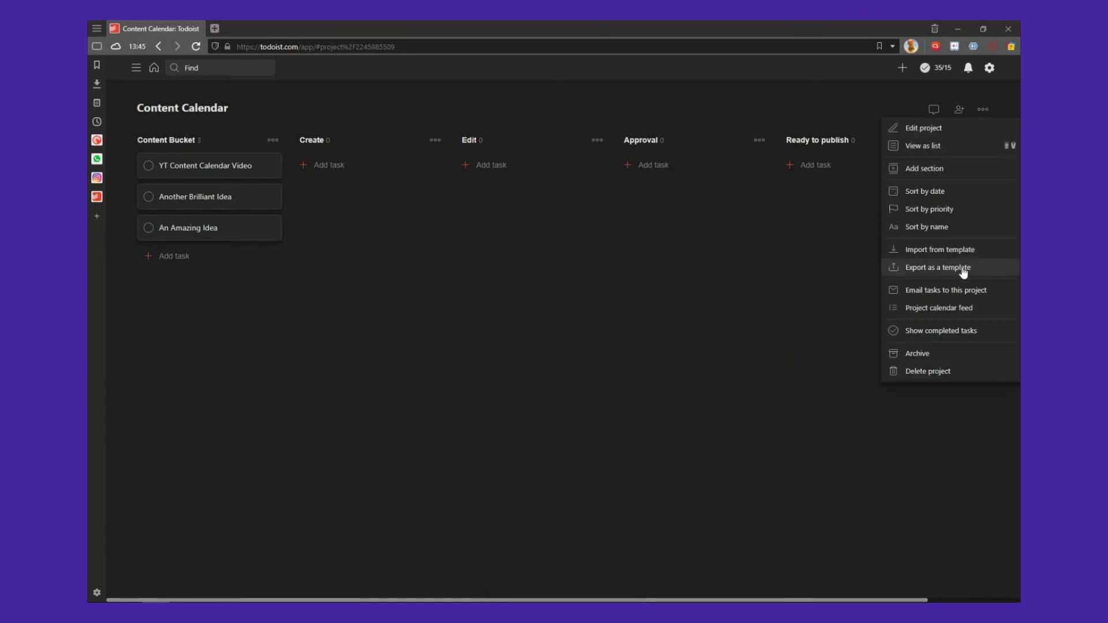
pyautogui.click(947, 338)
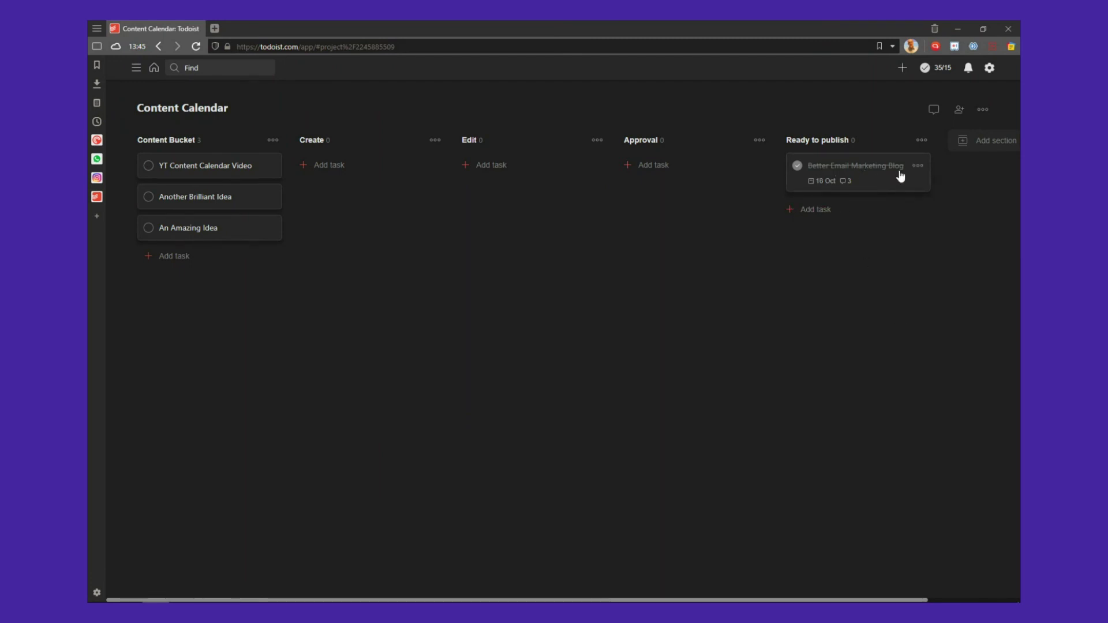
pyautogui.click(982, 111)
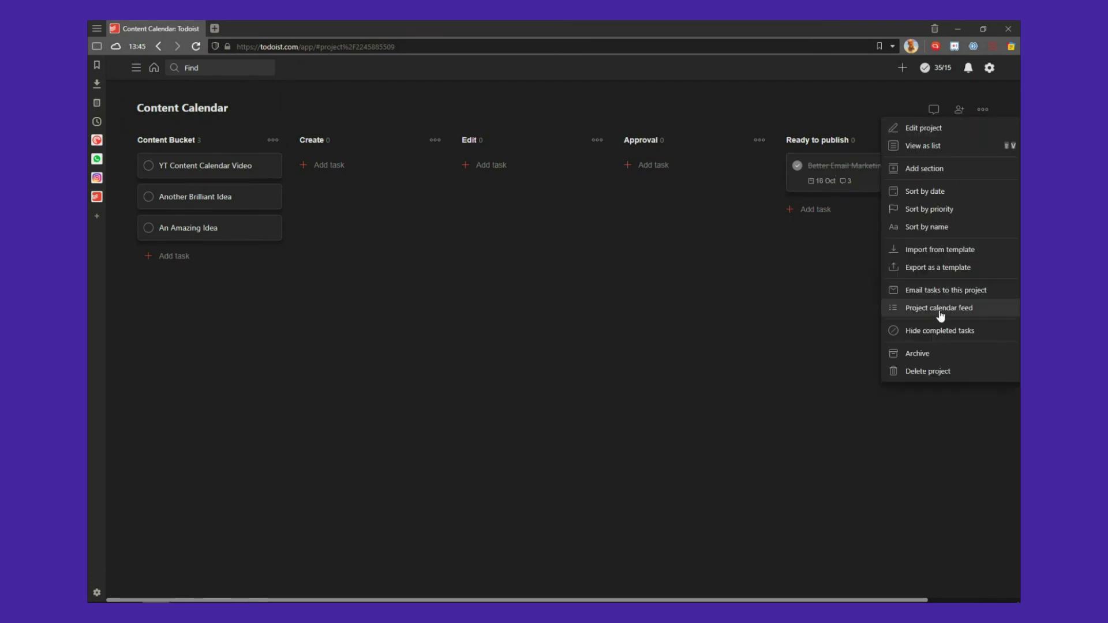
pyautogui.click(936, 333)
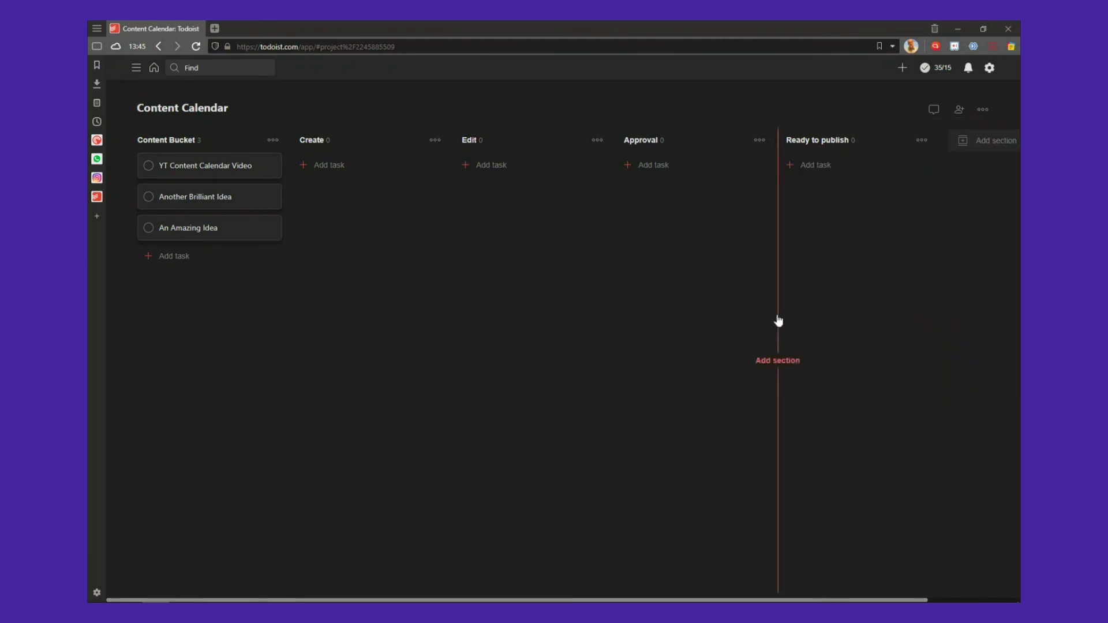